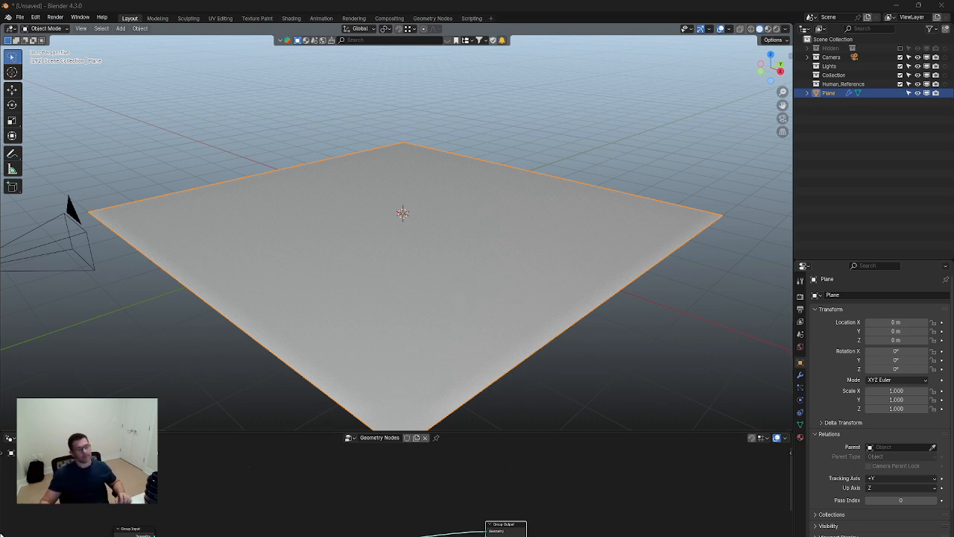
Step: Add a Noise Texture node to the plane's geometry node tree
middle_click_drag(442, 500, 438, 476)
middle_click_drag(393, 517, 405, 500)
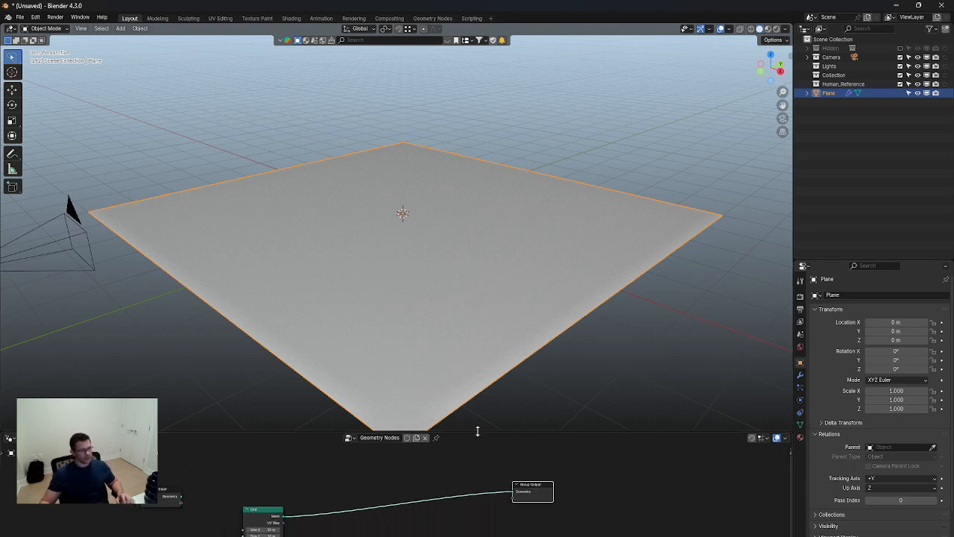
left_click_drag(477, 431, 477, 445)
middle_click_drag(437, 398, 440, 320)
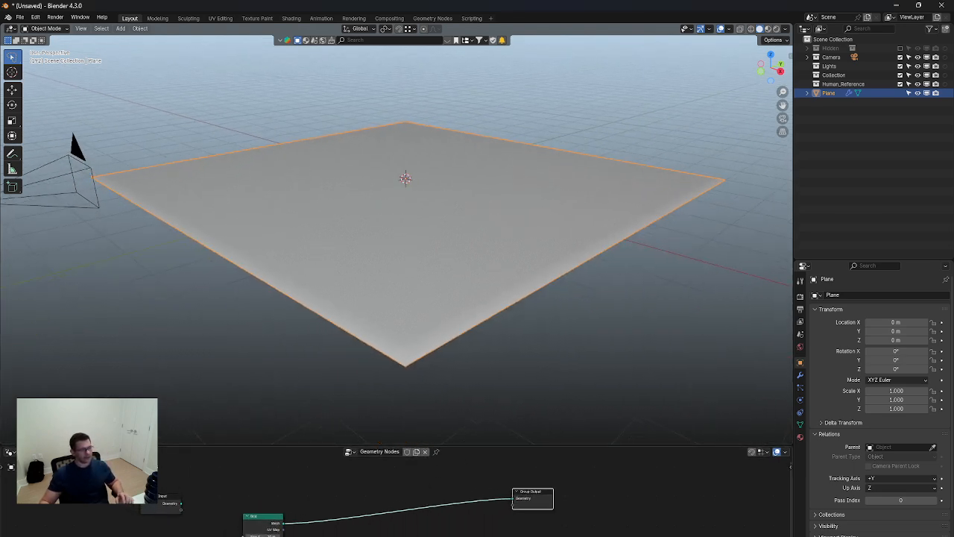
middle_click_drag(407, 534, 418, 514)
scroll(331, 516, "up", 2)
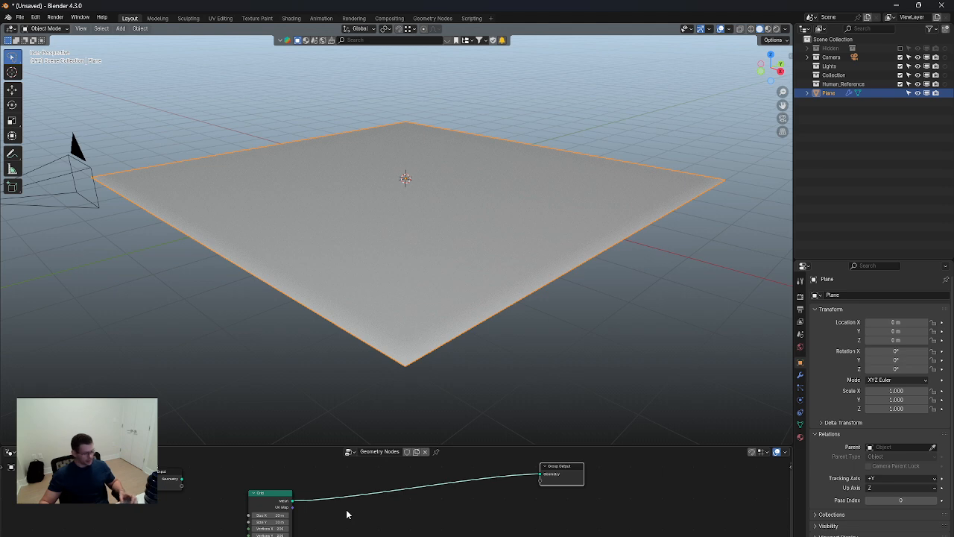
key("shift+a")
type("noise")
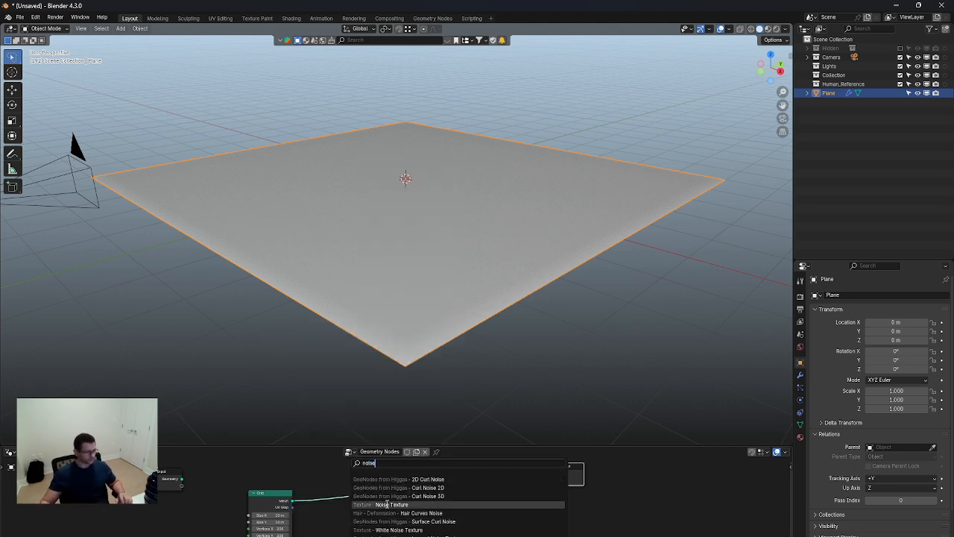
left_click(361, 505)
left_click(358, 507)
Step: Enlarge the node editor and place the Noise Texture node directly below the Grid node
middle_click_drag(372, 525, 317, 512)
scroll(316, 511, "down", 2)
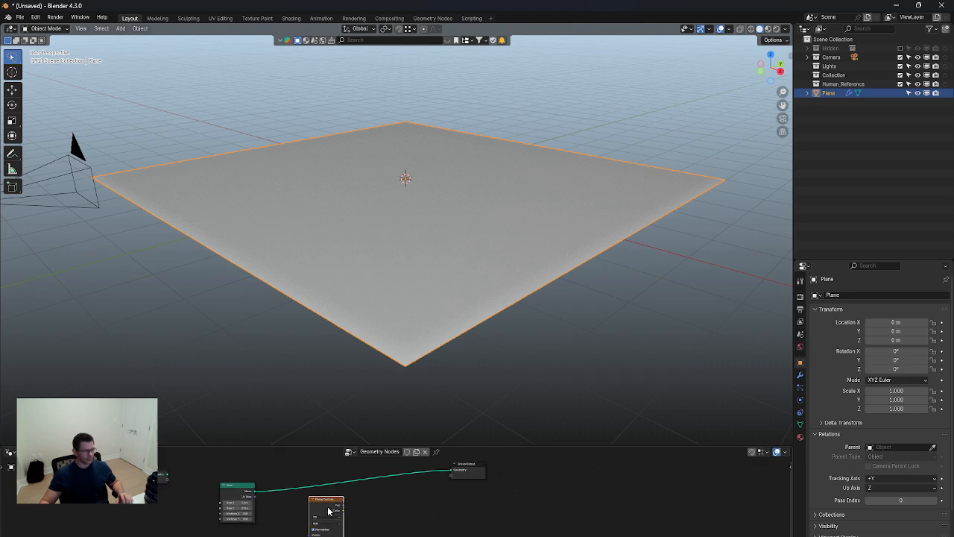
left_click_drag(327, 508, 313, 519)
left_click_drag(438, 445, 444, 393)
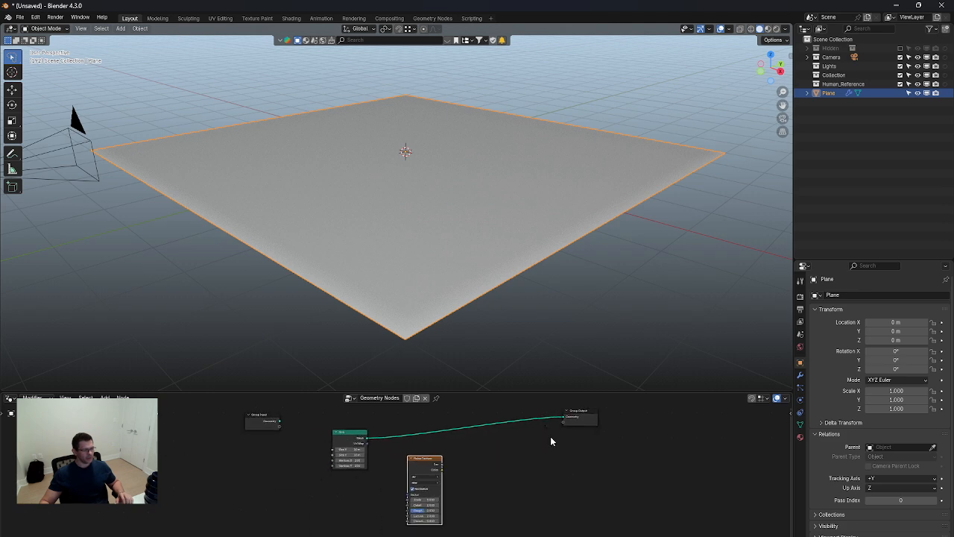
left_click_drag(425, 470, 353, 481)
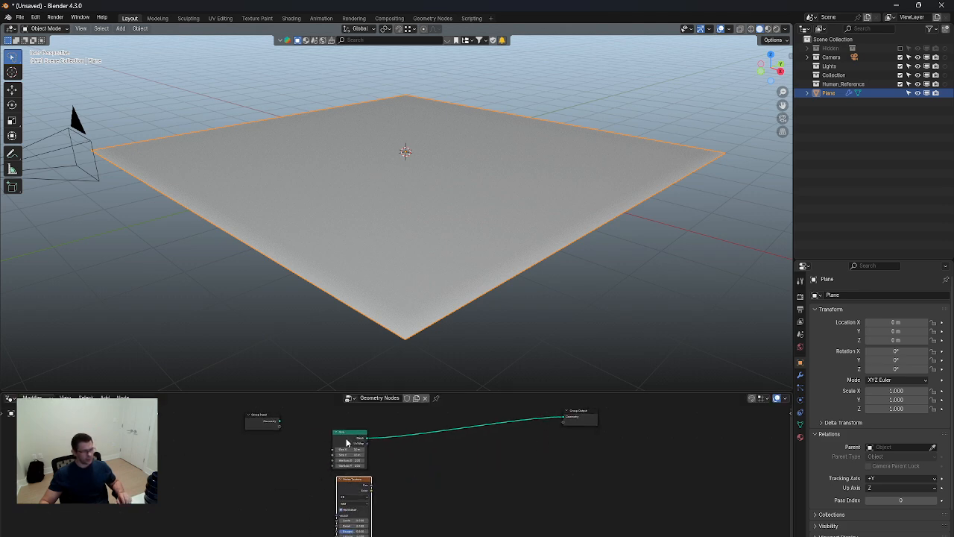
Step: Preview the Grid mesh through a Viewer node with the noise factor as its value, and lower the Noise Texture's scale
left_click(346, 443, "ctrl+shift")
left_click_drag(399, 444, 504, 475)
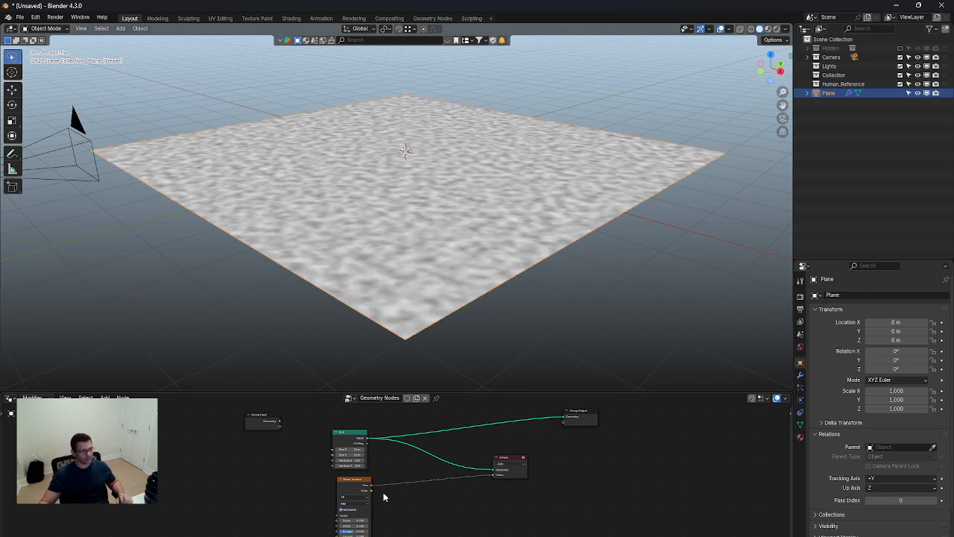
scroll(377, 511, "up", 2)
mouse_move(356, 523)
left_mouse_down()
mouse_move(332, 523)
mouse_move(353, 520)
left_mouse_up()
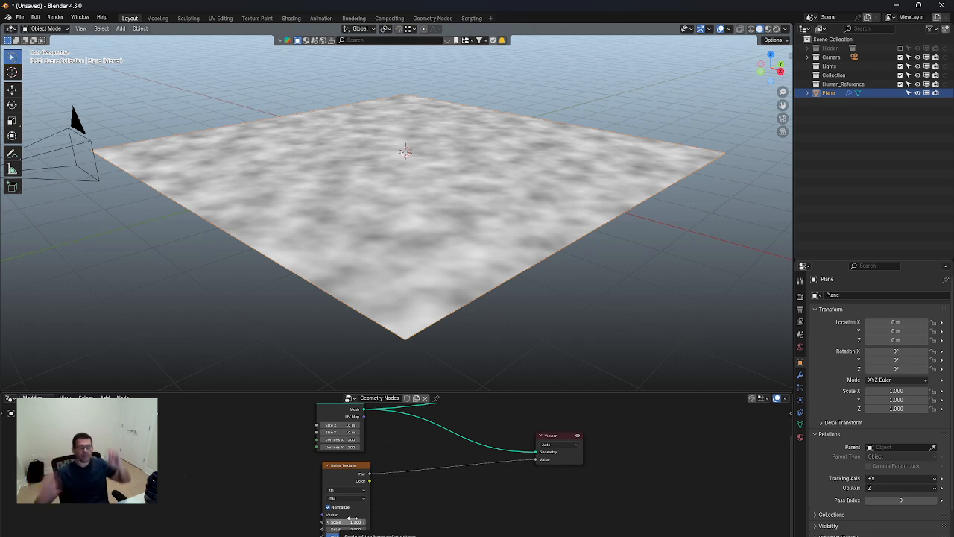
Step: Make room before the Group Output and insert a Set Position node between the Grid and the Group Output
middle_click_drag(475, 463, 470, 487)
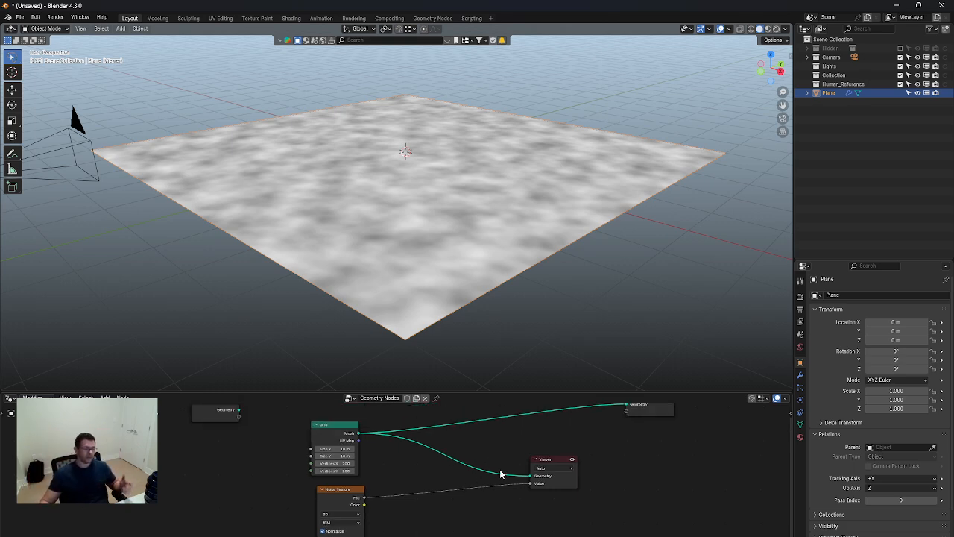
left_click_drag(554, 460, 541, 467)
middle_click_drag(576, 462, 592, 471)
left_click_drag(646, 433, 703, 458)
middle_click_drag(655, 498, 662, 485)
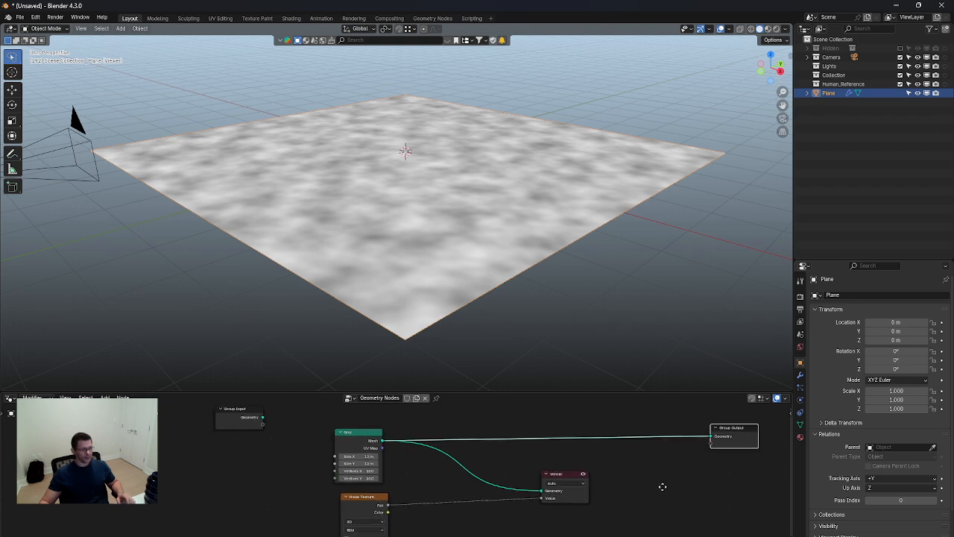
key("shift+a")
mouse_move(662, 483)
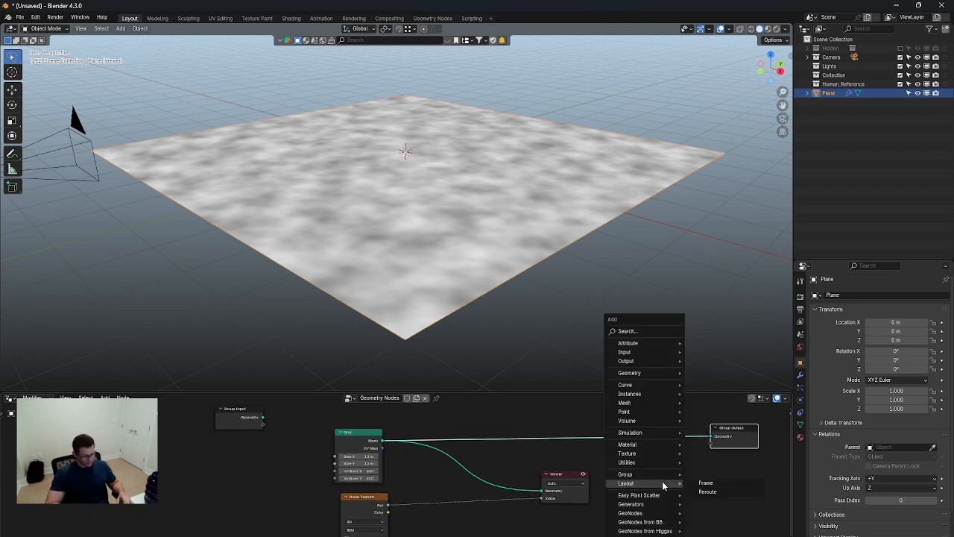
type("set")
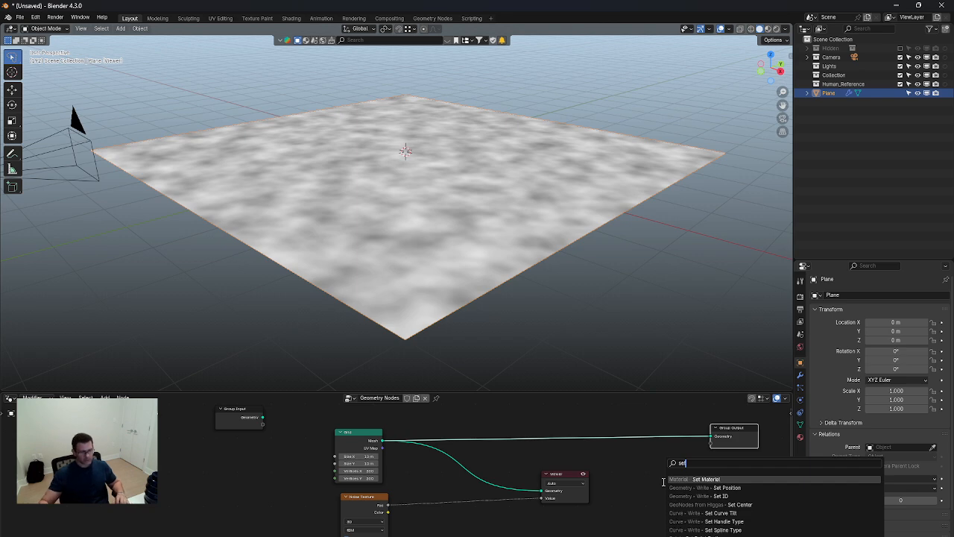
left_click(717, 488)
left_click(650, 431)
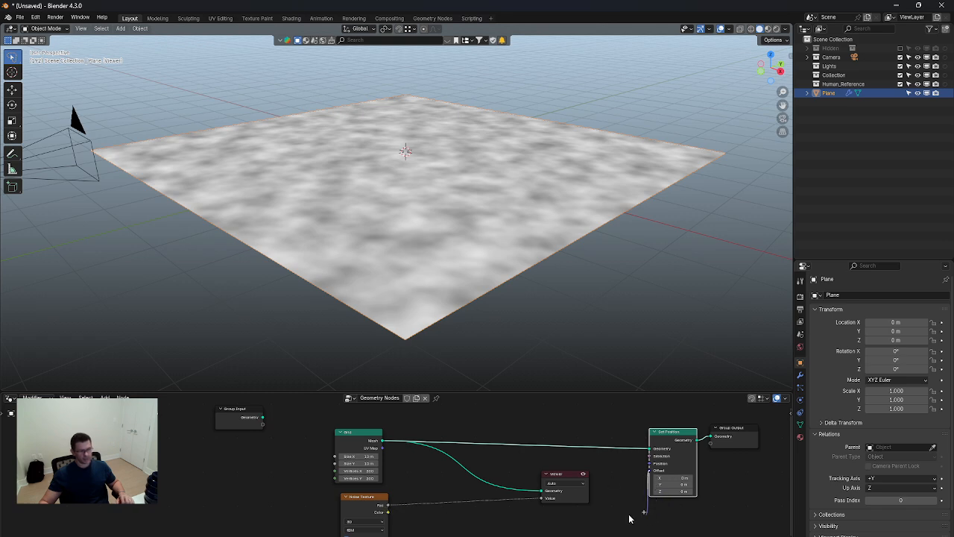
Step: Connect a Combine XYZ node to the Set Position offset and feed the noise factor into its Z input
left_click_drag(629, 518, 623, 514)
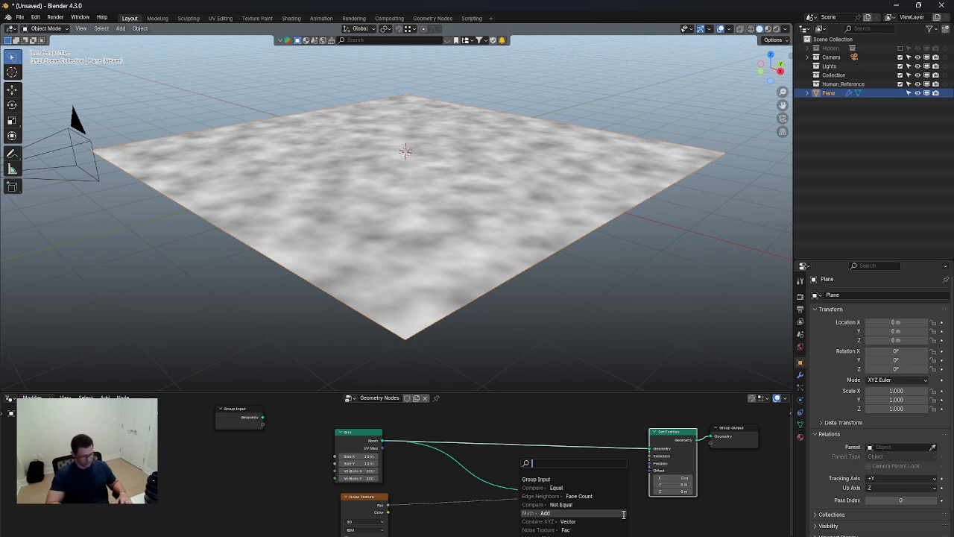
left_click(567, 521)
left_click(626, 509)
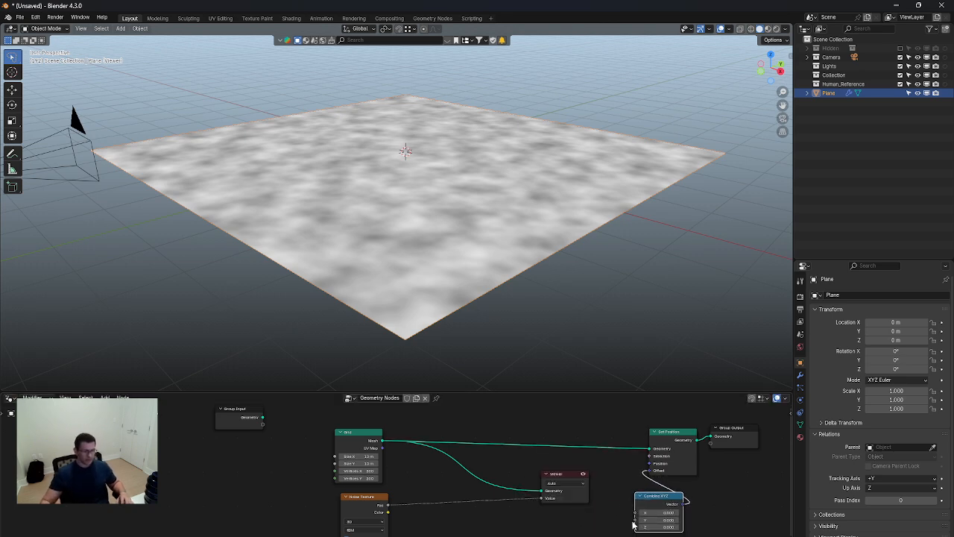
left_click_drag(635, 528, 388, 506)
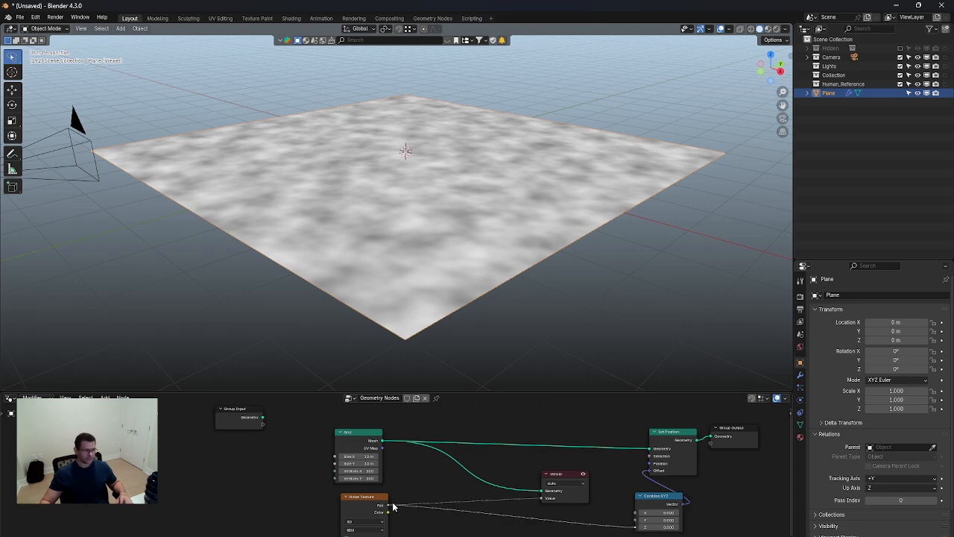
Step: Switch off the Viewer preview to inspect the displaced terrain from above and at an angle, and switch the preview back on
left_click(583, 476)
key("KP_7")
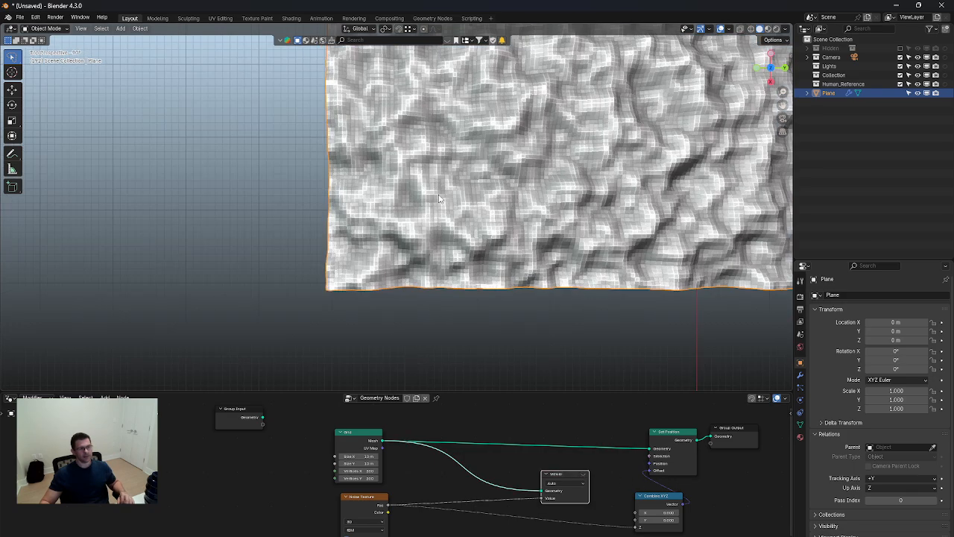
middle_click_drag(462, 186, 442, 191)
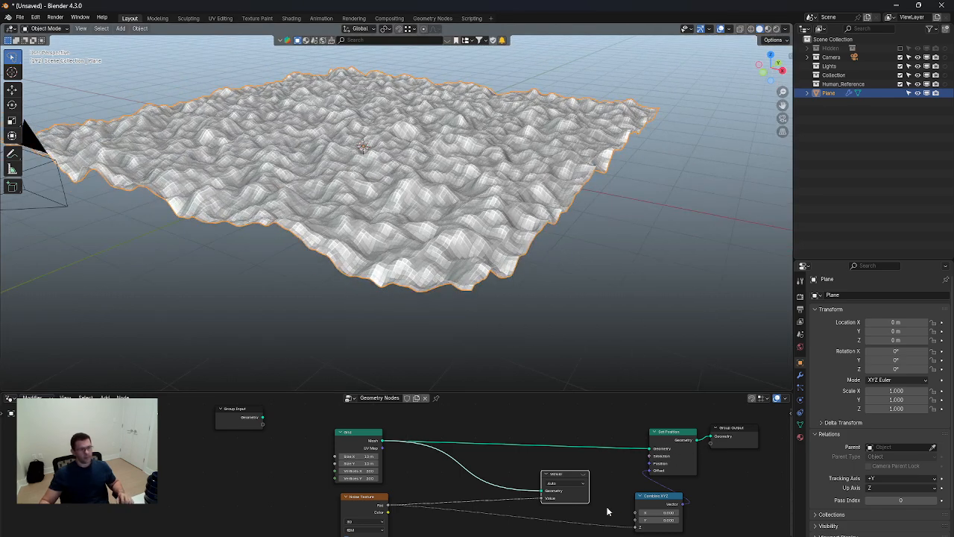
left_click(584, 474)
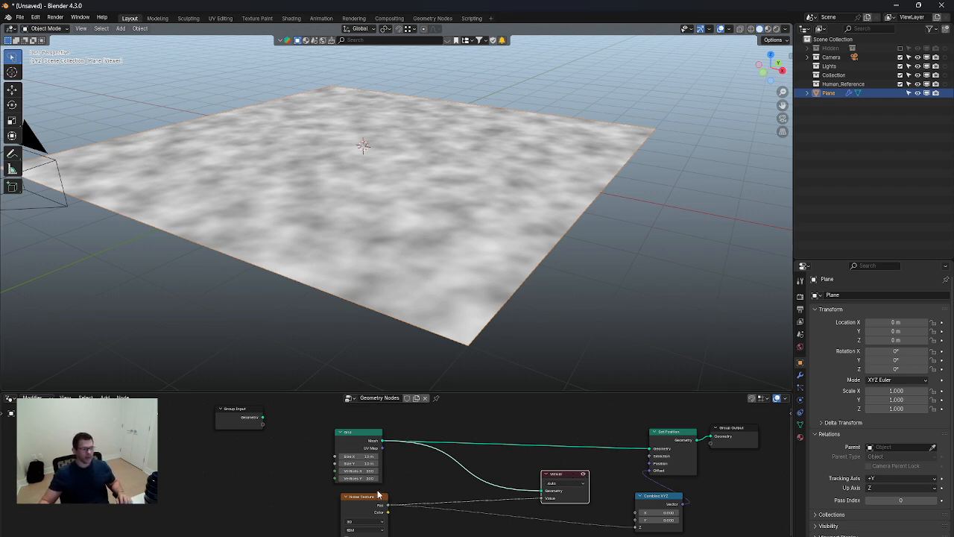
Step: Reposition the Noise Texture and Combine XYZ nodes, and adjust the noise scale with the Viewer preview switched off
left_click_drag(378, 495, 250, 469)
middle_click_drag(255, 492, 278, 462)
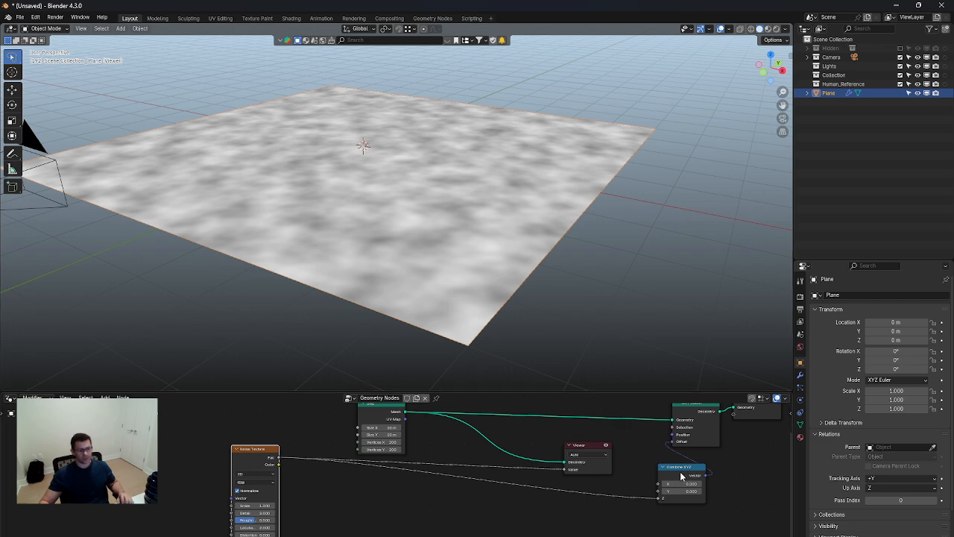
left_click_drag(666, 486, 652, 492)
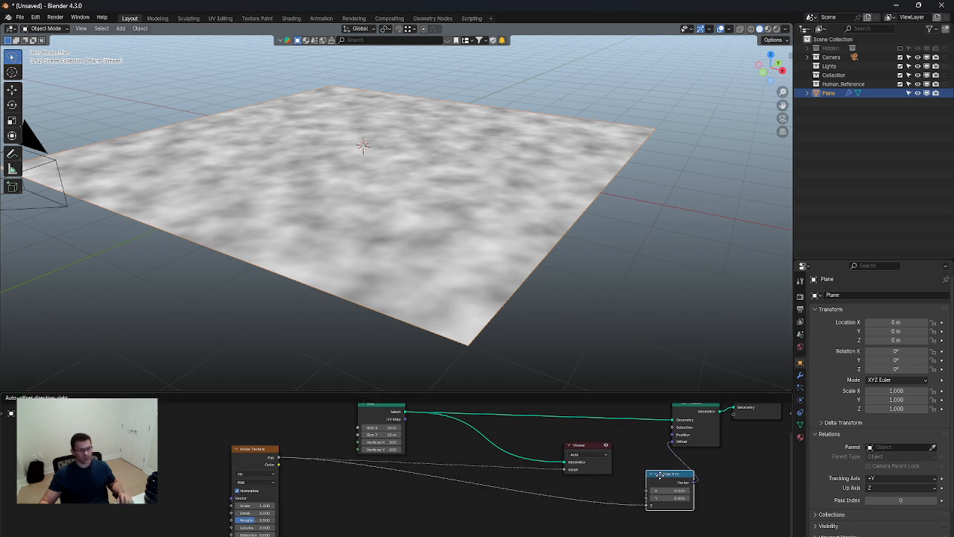
left_click(606, 446)
left_click_drag(250, 506, 278, 511)
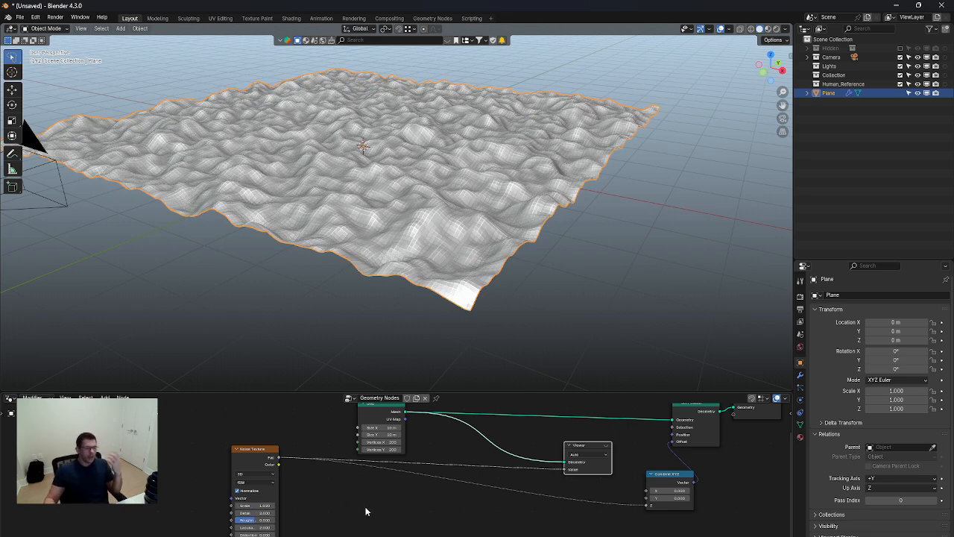
Step: Space out the Combine XYZ and Viewer nodes, re-enable the Viewer preview, and merge the two noise factor links through a reroute
left_click_drag(661, 485, 683, 529)
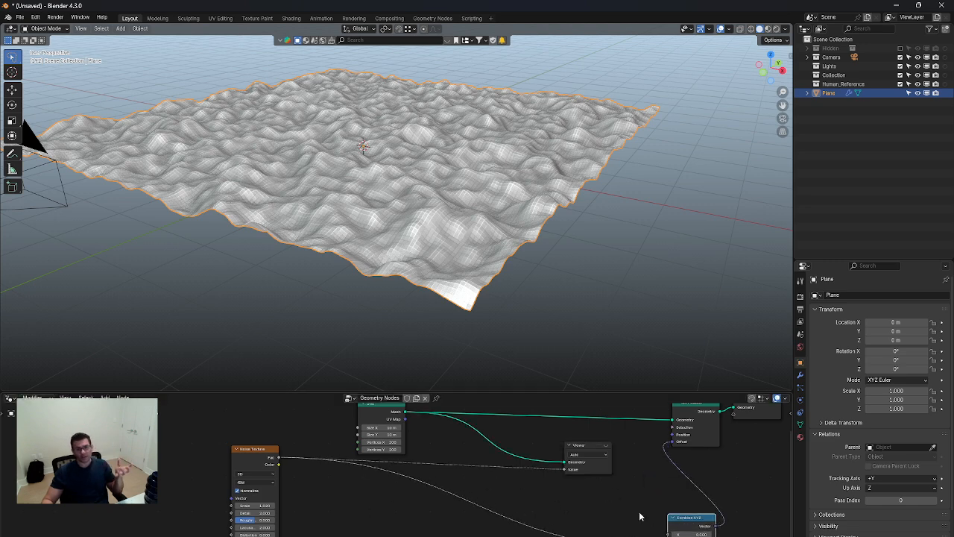
mouse_move(640, 516)
middle_mouse_down()
mouse_move(650, 504)
mouse_move(637, 504)
middle_mouse_up()
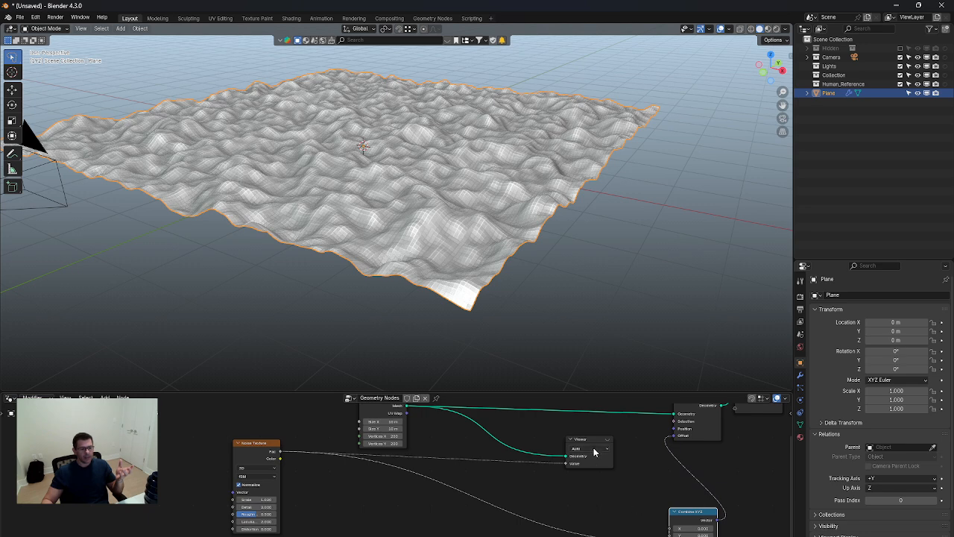
mouse_move(593, 442)
left_mouse_down()
mouse_move(616, 434)
mouse_move(608, 434)
left_mouse_up()
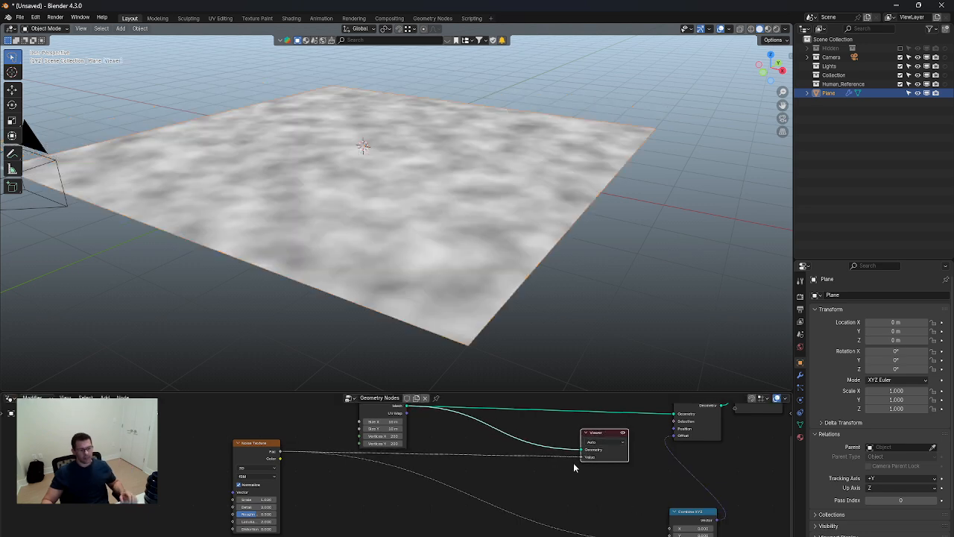
middle_click_drag(554, 470, 563, 472)
right_click_drag(477, 453, 455, 529, "shift")
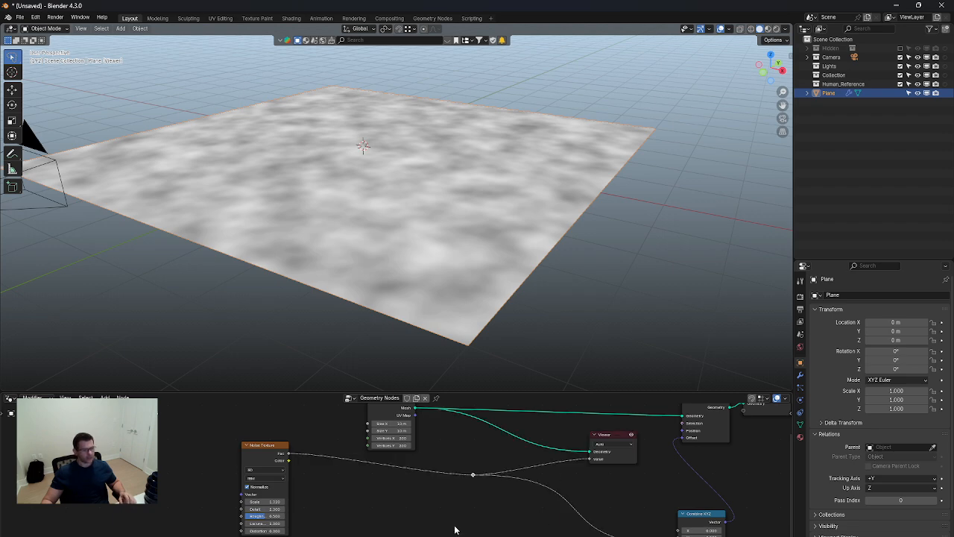
Step: Move the Noise Texture farther from the reroute and insert a Color Ramp node on the link between them
left_click_drag(273, 448, 174, 471)
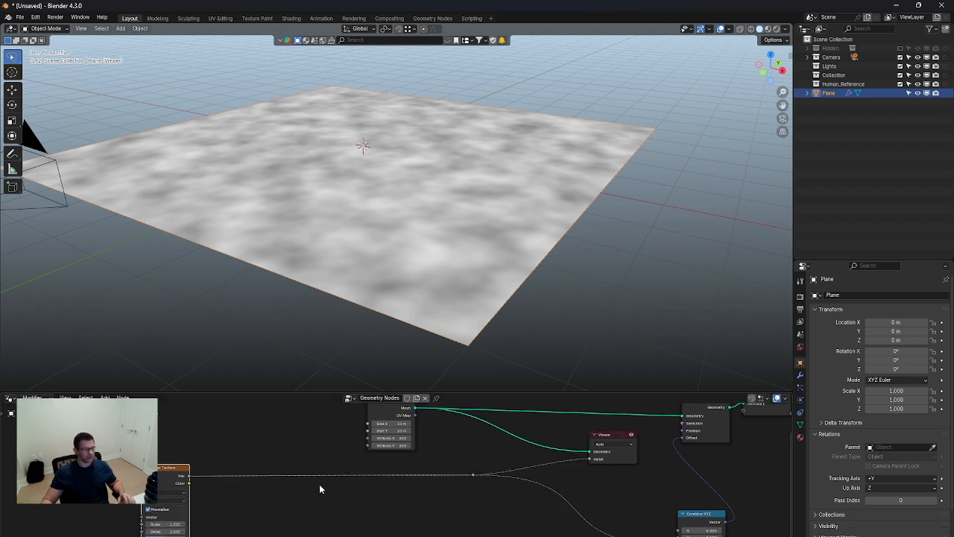
middle_click_drag(320, 484, 408, 478)
key("shift+a")
mouse_move(408, 477)
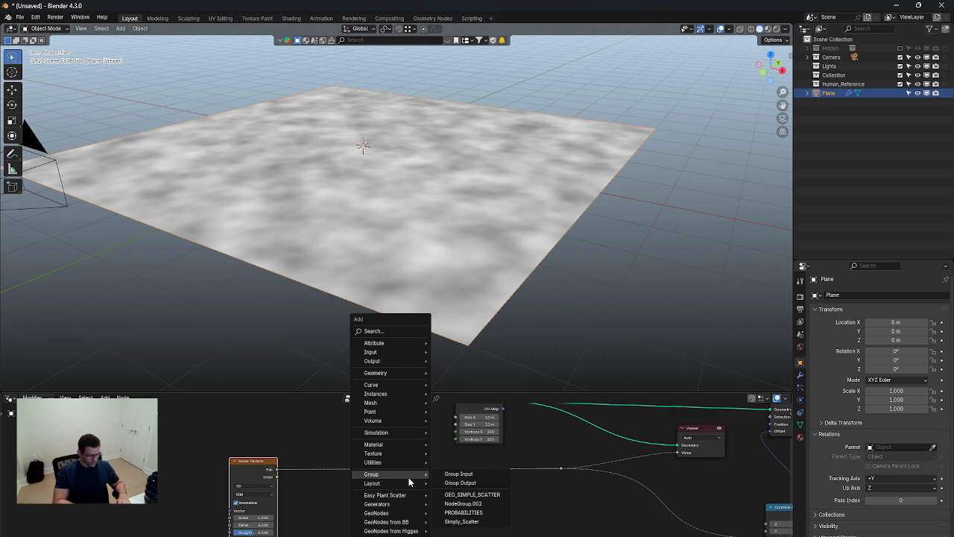
type("ramp")
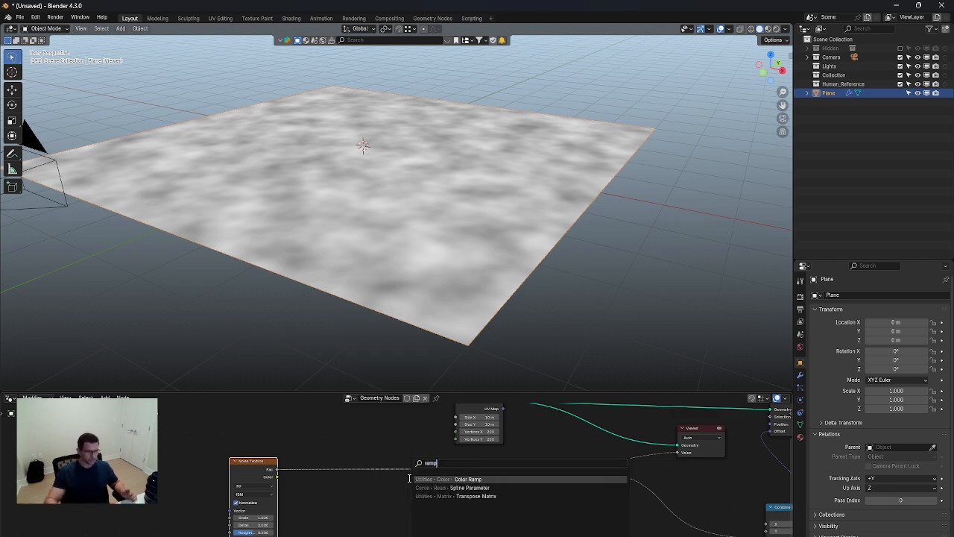
left_click(431, 479)
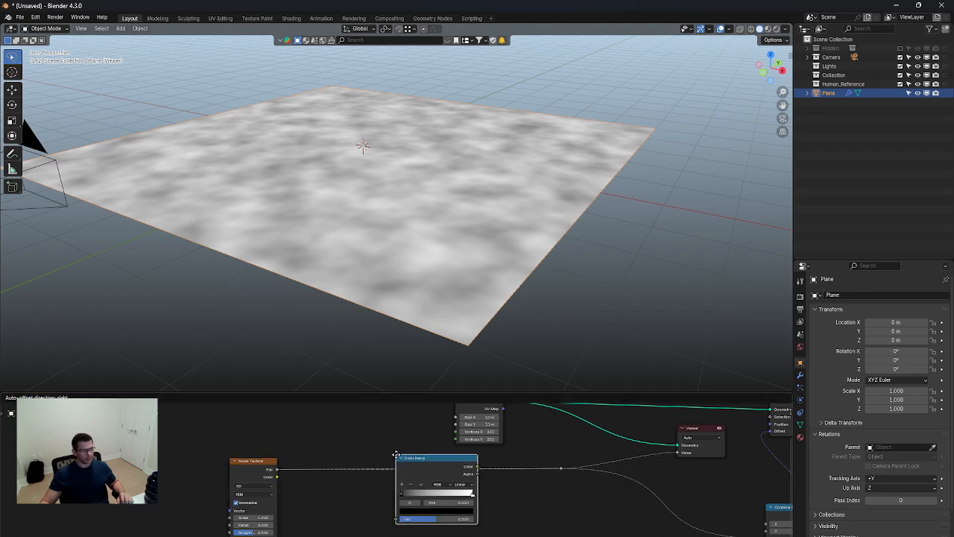
left_click(397, 457)
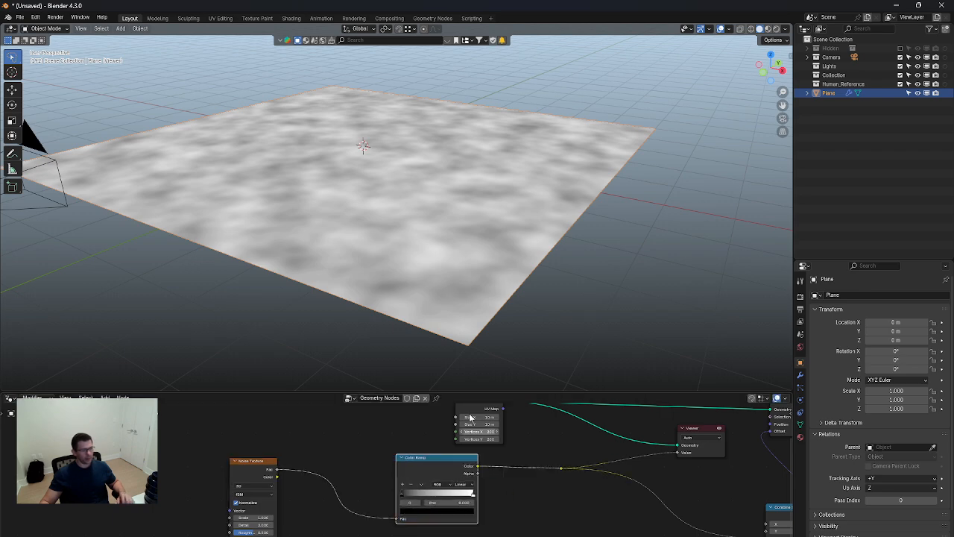
Step: Move the Color Ramp's black stop to nearly the middle with the Viewer preview off, and show the ramp's mask in the preview
left_click(719, 431)
left_click(720, 430)
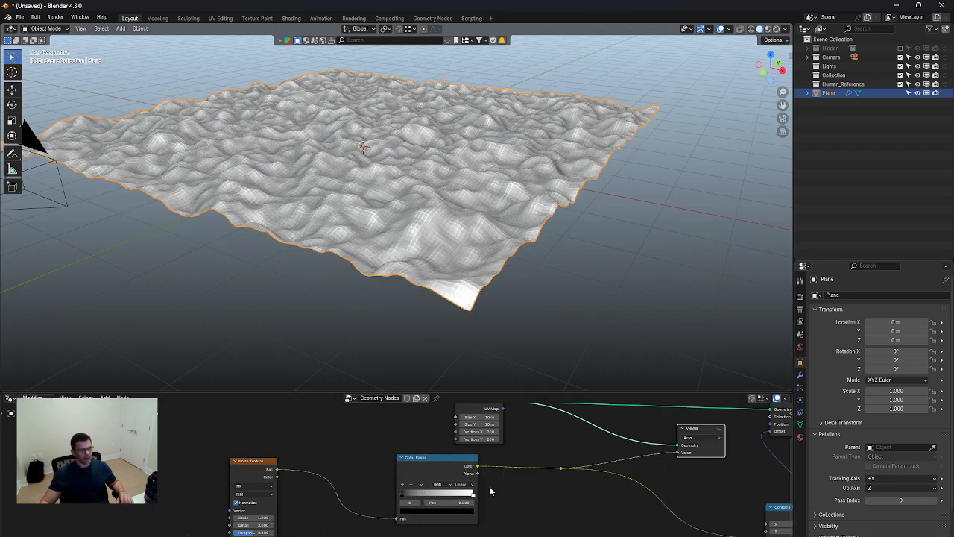
left_click_drag(405, 498, 479, 501)
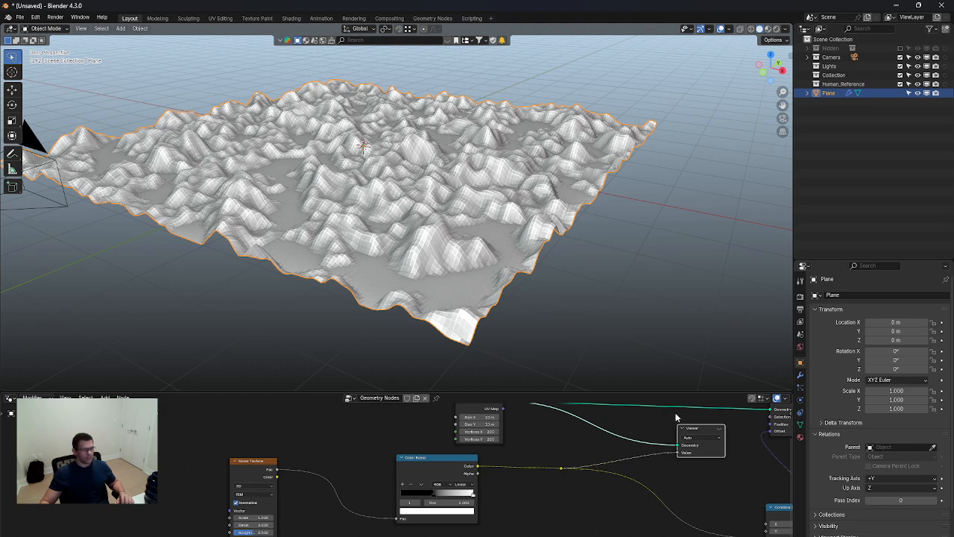
left_click(720, 430)
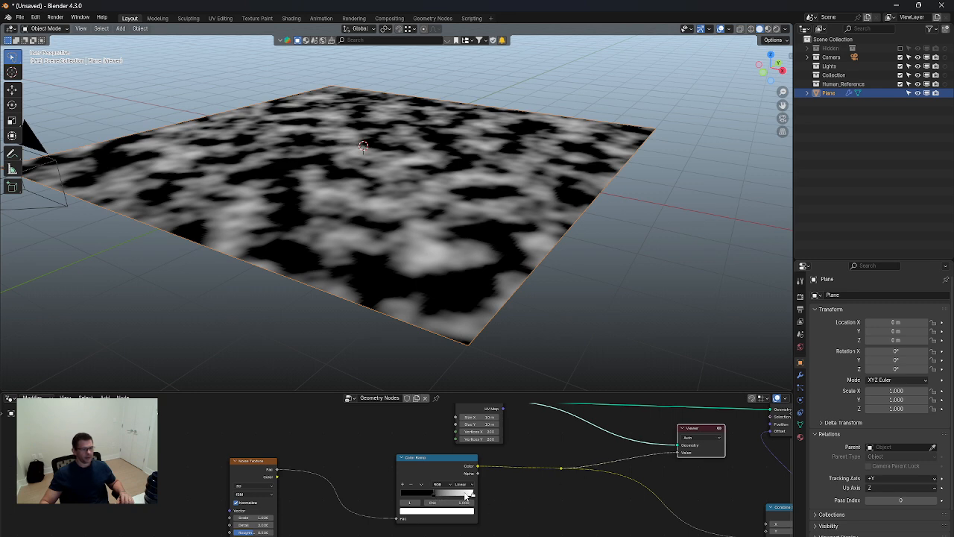
Step: Darken the Color Ramp's white stop to gray with the Viewer preview off, and re-enable the preview
left_click_drag(474, 498, 493, 499)
left_click(720, 429)
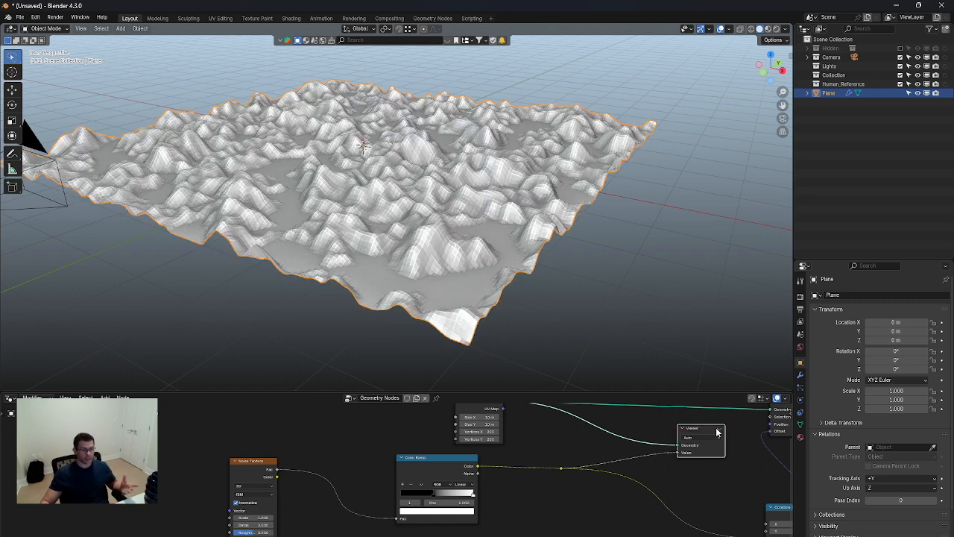
left_click(448, 513)
mouse_move(462, 405)
left_mouse_down()
mouse_move(461, 436)
mouse_move(461, 410)
mouse_move(461, 422)
left_mouse_up()
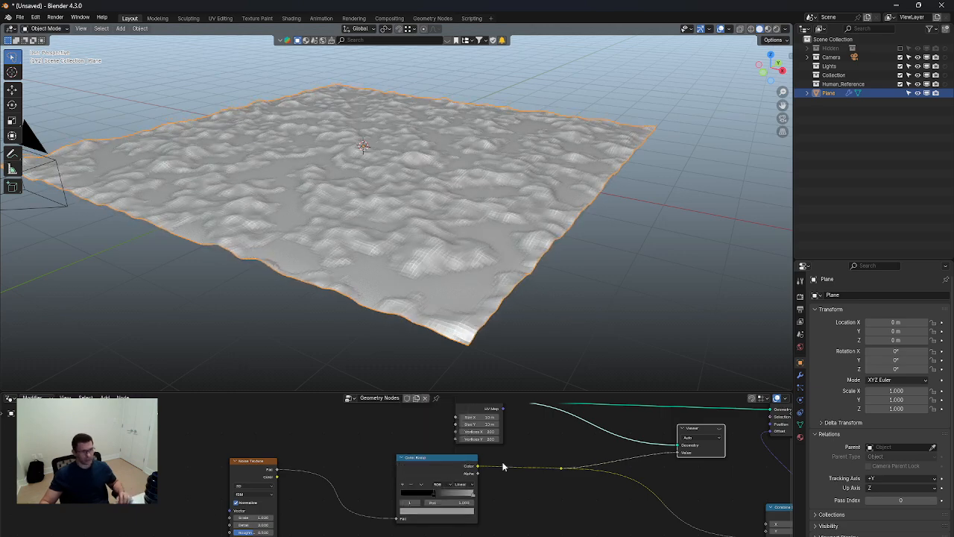
middle_click_drag(516, 471, 519, 472)
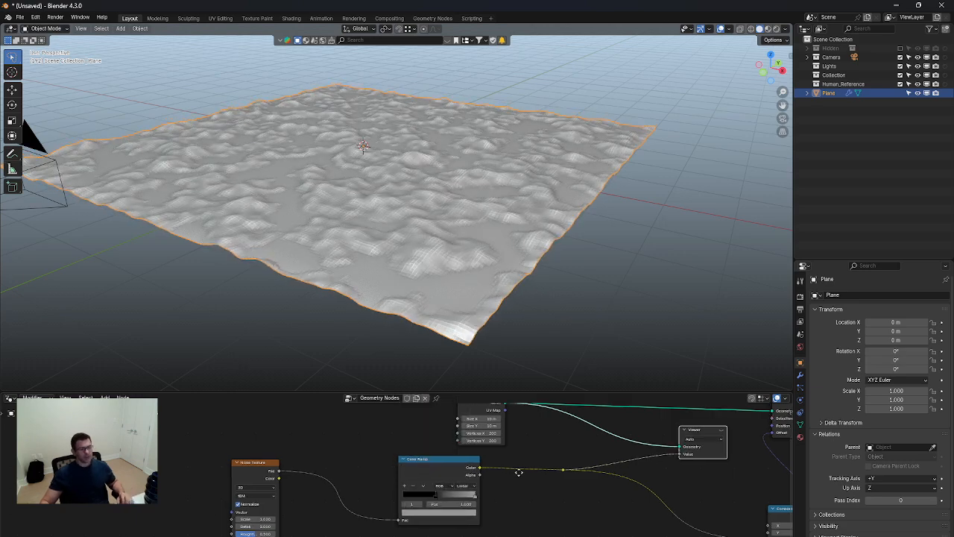
left_click(720, 431)
Step: Link the Noise Texture's Fac output directly to the reroute and delete the Color Ramp node
left_click(425, 481)
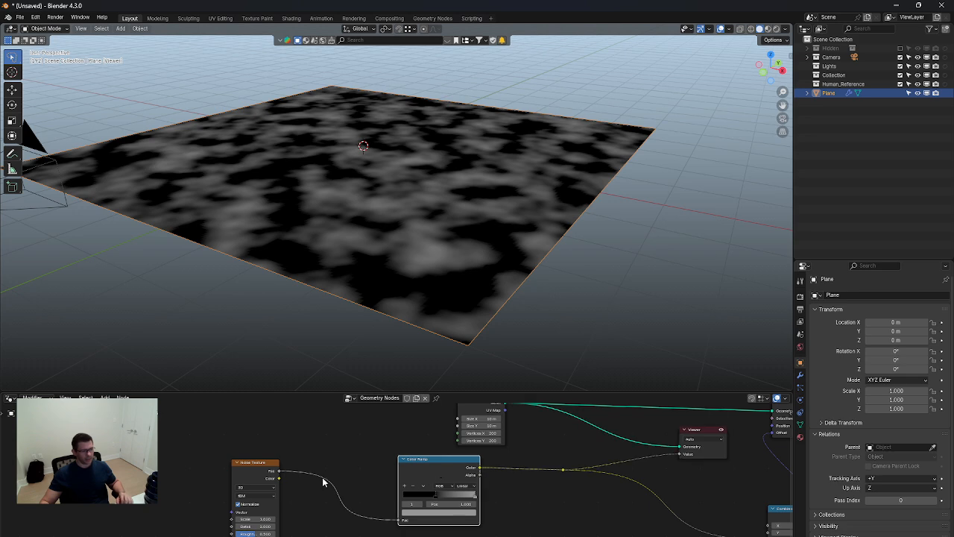
left_click_drag(280, 473, 562, 470)
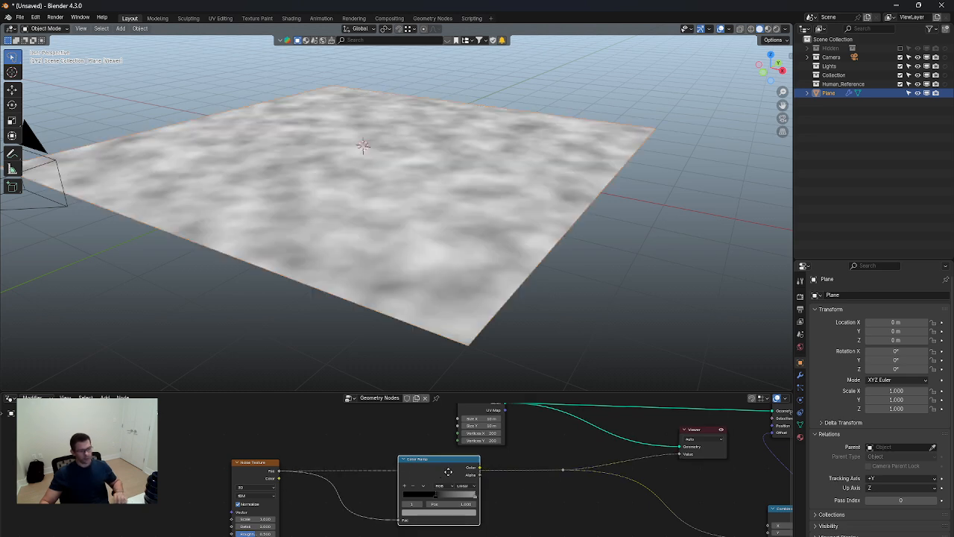
left_click_drag(449, 475, 500, 517)
key("x")
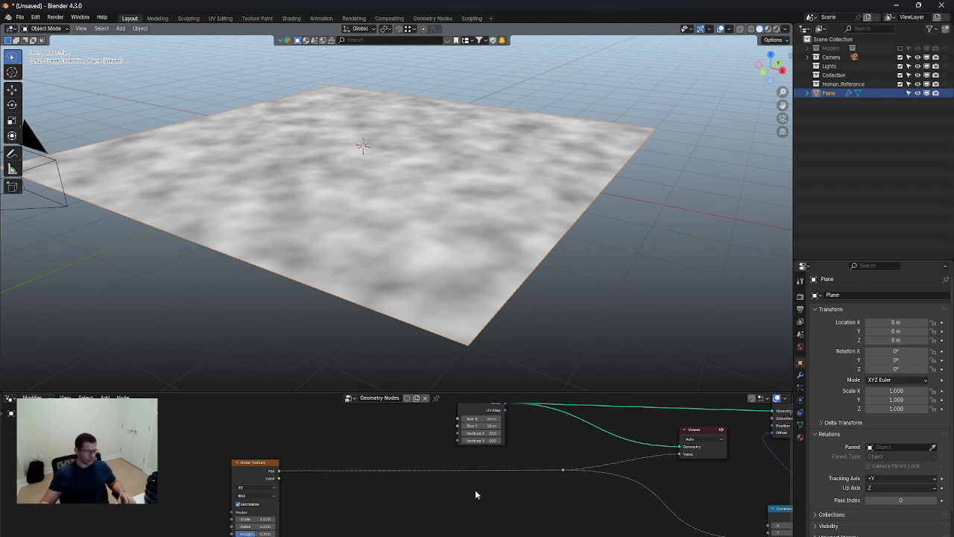
Step: Add a Map Range node and insert it on the link between the Noise Texture and the reroute
key("shift+a")
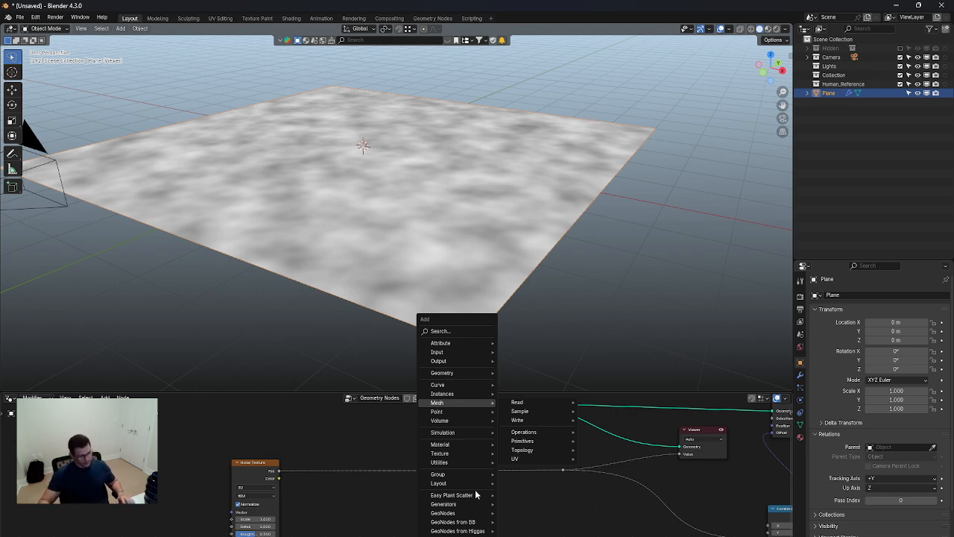
type("range")
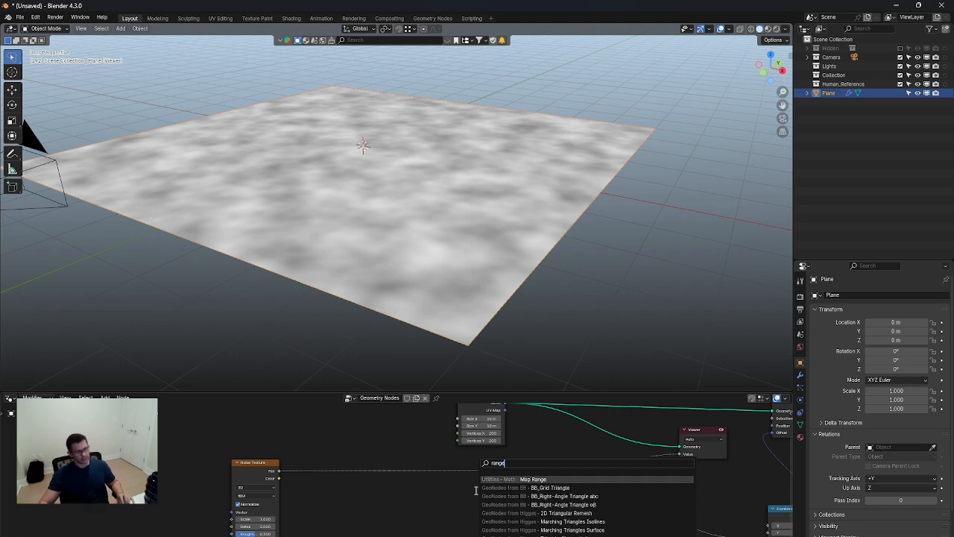
key("Return")
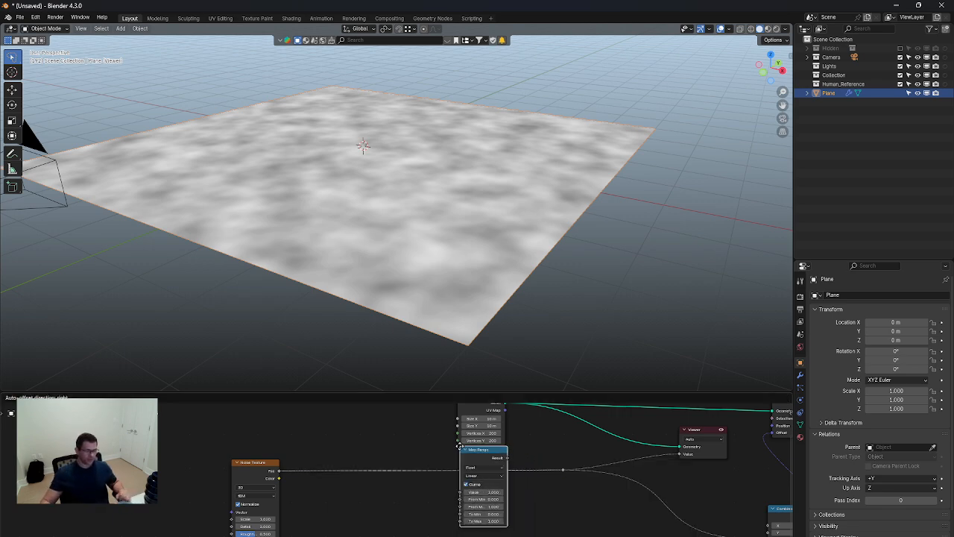
left_click(460, 459)
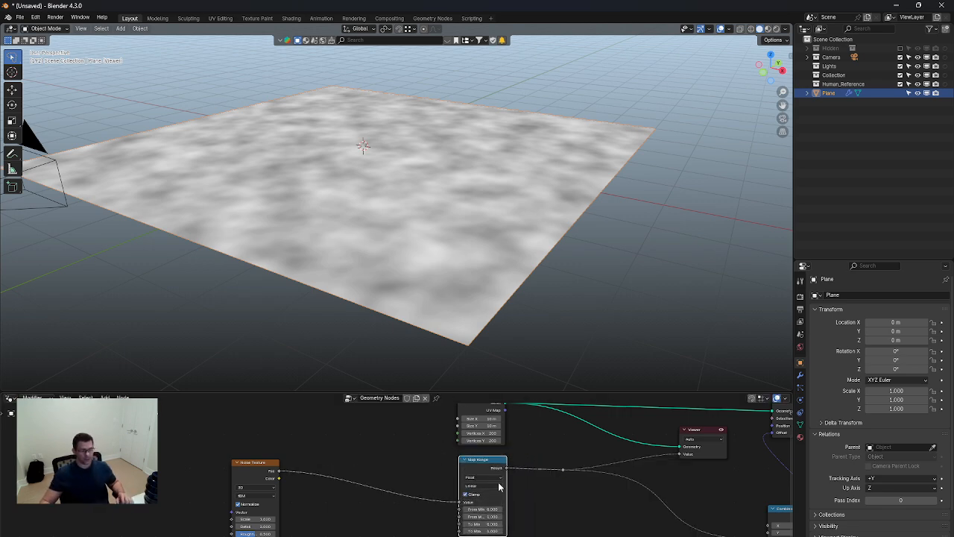
Step: Set the Map Range's From Min to 0.5, try out a larger From Max, and switch Clamp off
middle_click_drag(554, 480, 549, 481)
scroll(501, 488, "up", 4)
middle_click_drag(509, 509, 449, 456)
scroll(434, 483, "up", 4)
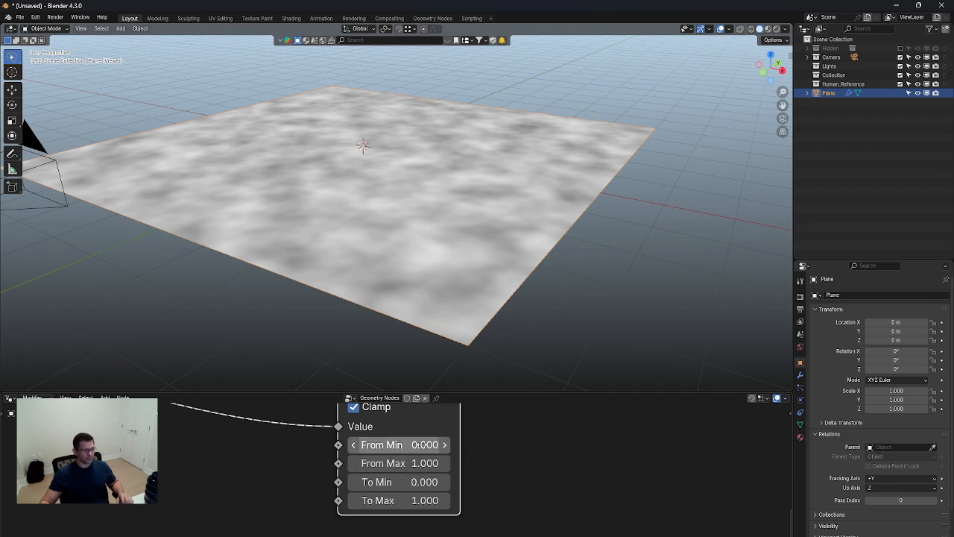
left_click_drag(418, 444, 628, 463)
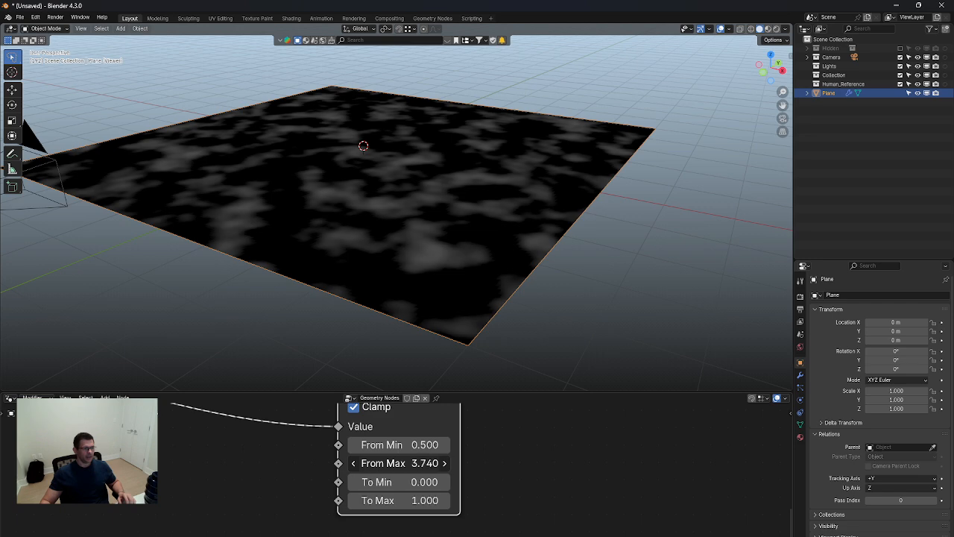
right_click(628, 463)
left_click(363, 408)
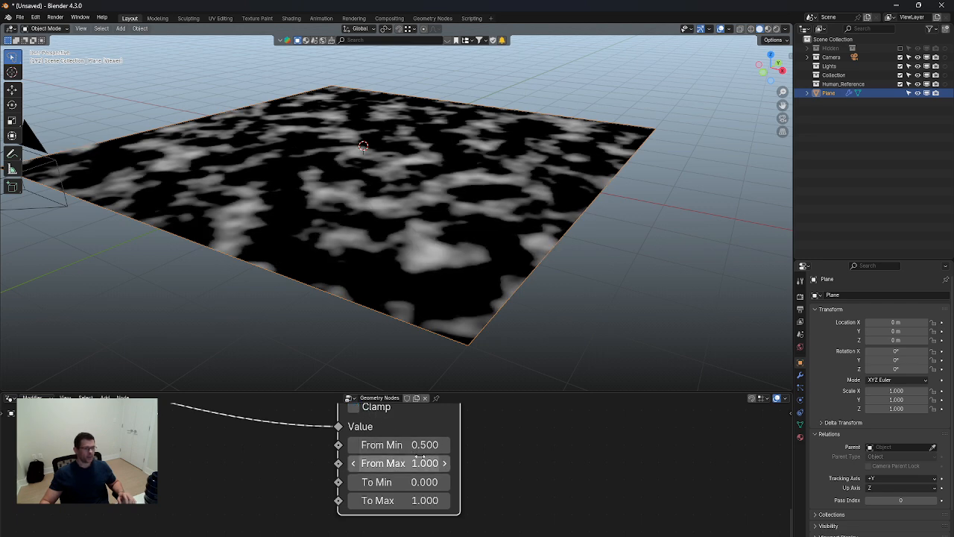
Step: Try large From Max values, settle on 0.7, and compare the mask with Clamp off and on
left_click_drag(417, 445, 790, 463)
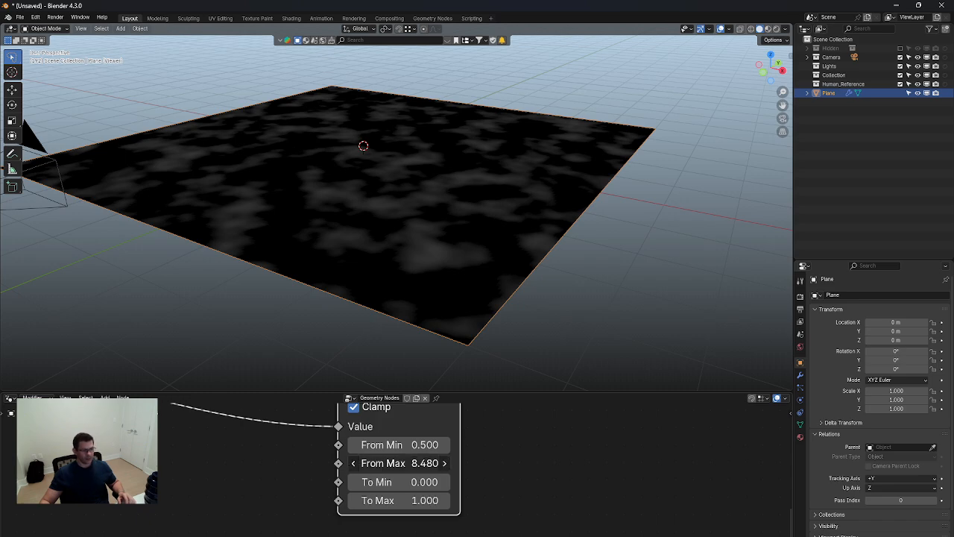
left_click_drag(423, 463, 252, 463)
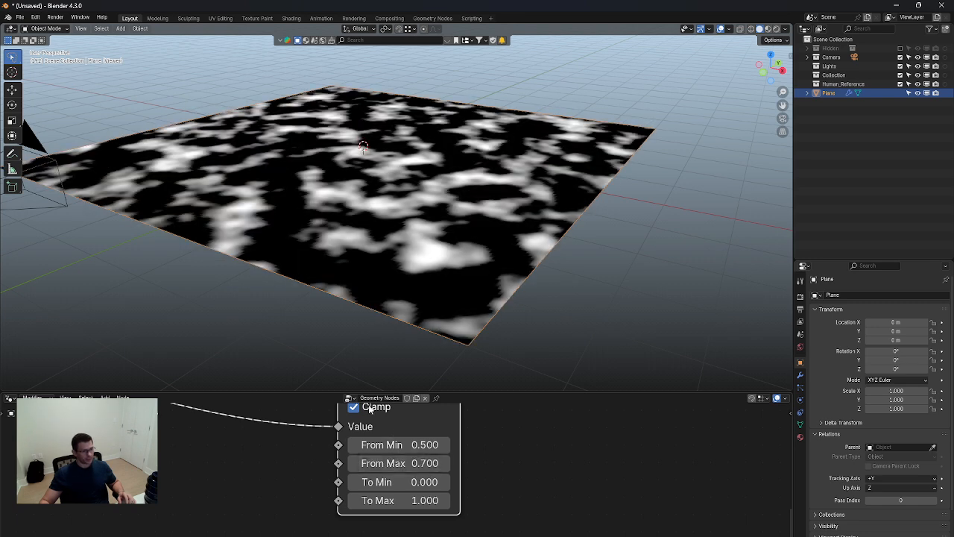
left_click(354, 408)
left_click(355, 407)
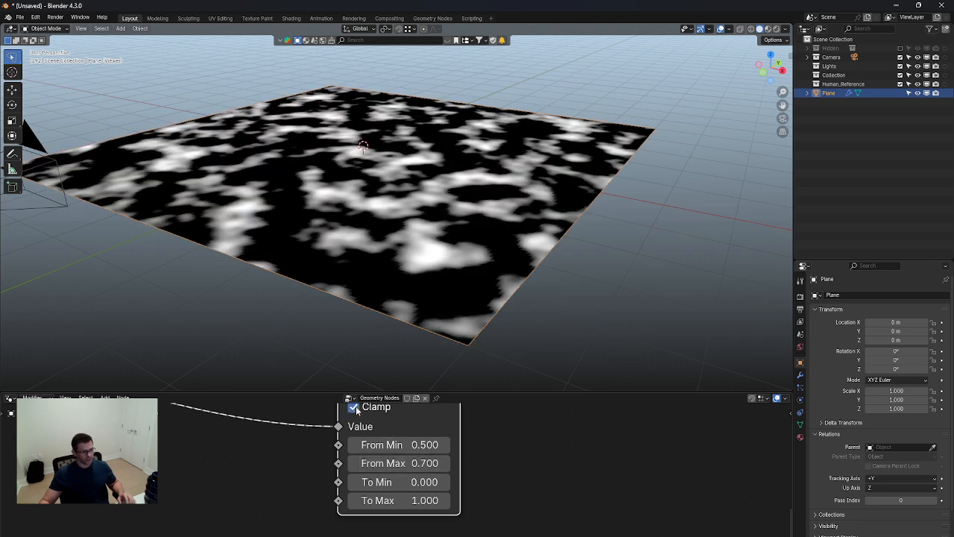
Step: Set the Map Range's From Min to 0.4 and From Max to 1
left_click_drag(429, 445, 413, 445)
mouse_move(425, 444)
left_mouse_down()
mouse_move(373, 445)
mouse_move(421, 444)
left_mouse_up()
left_click(425, 463)
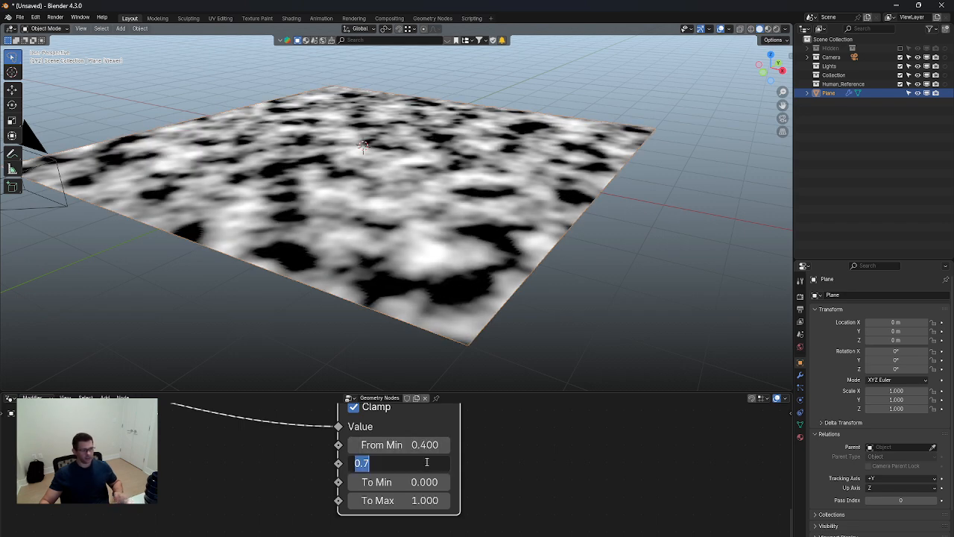
type("1")
key("Return")
middle_click_drag(507, 446, 509, 469)
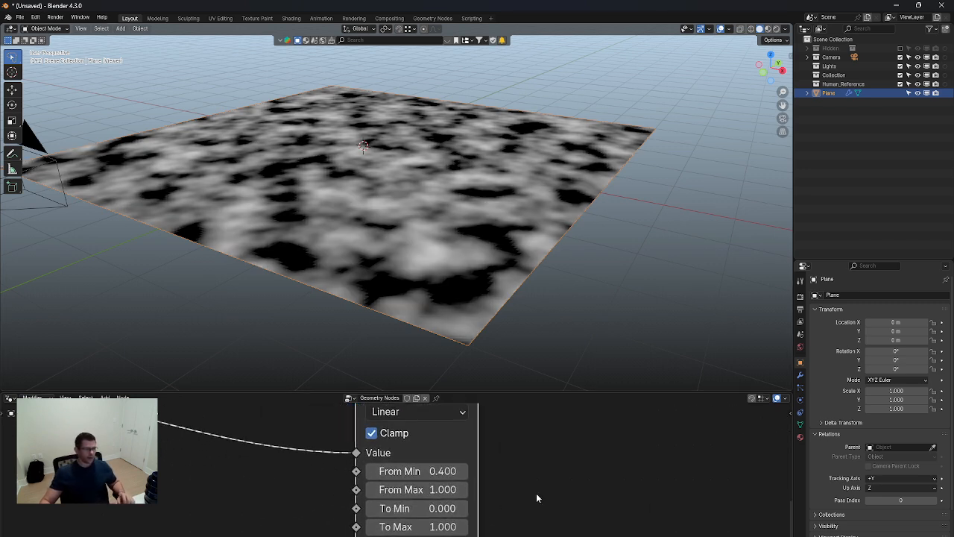
Step: Lower the Map Range's To Max to 0.33 to darken the brightest areas of the mask
mouse_move(440, 526)
left_mouse_down()
mouse_move(373, 527)
mouse_move(450, 527)
left_mouse_up()
middle_click_drag(537, 491, 535, 460)
scroll(467, 500, "down", 4)
scroll(437, 501, "down", 8)
scroll(385, 483, "up", 5)
scroll(385, 482, "up", 3)
scroll(477, 483, "up", 2)
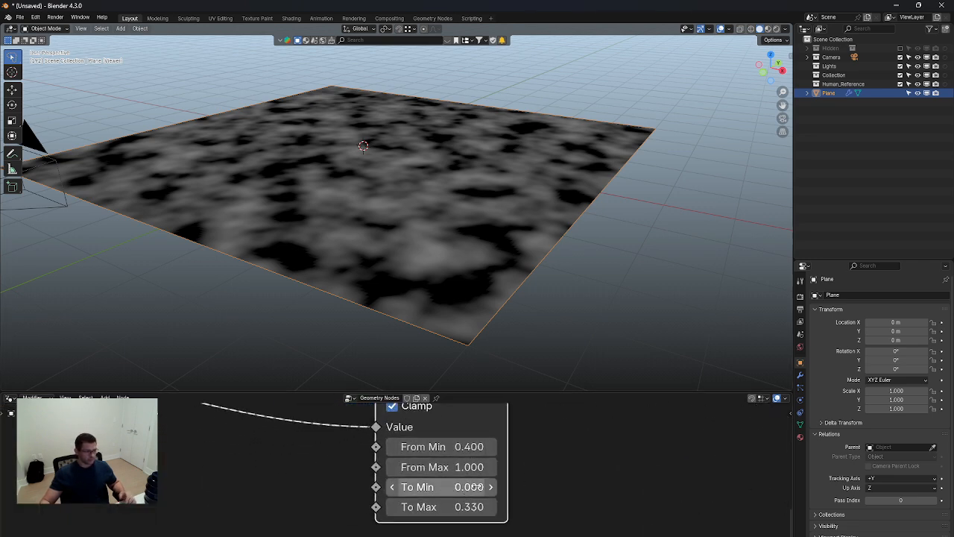
Step: Try raising the Map Range's To Min to lighten the dark areas, and reset it to 0
mouse_move(469, 487)
left_mouse_down()
mouse_move(499, 487)
mouse_move(463, 486)
mouse_move(481, 486)
mouse_move(471, 486)
left_mouse_up()
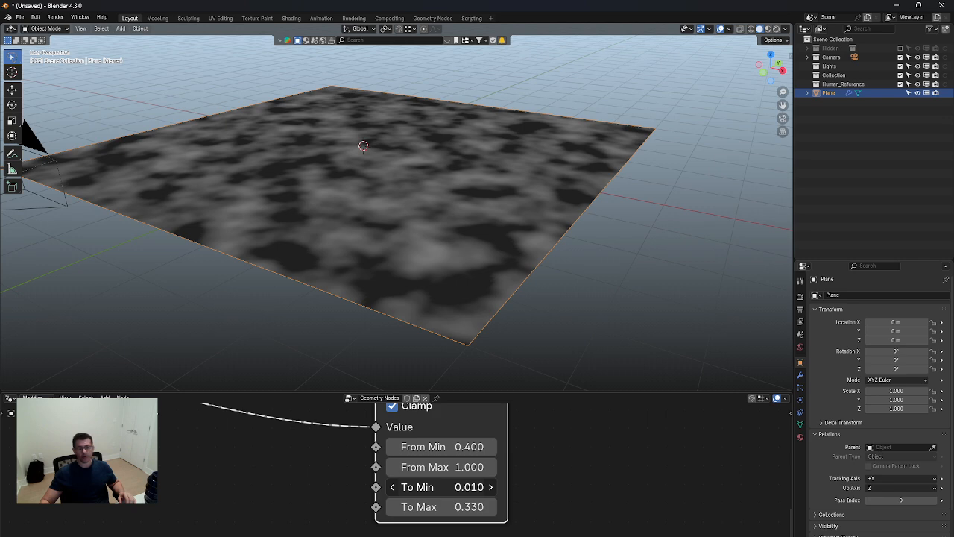
left_click(470, 487)
type("0")
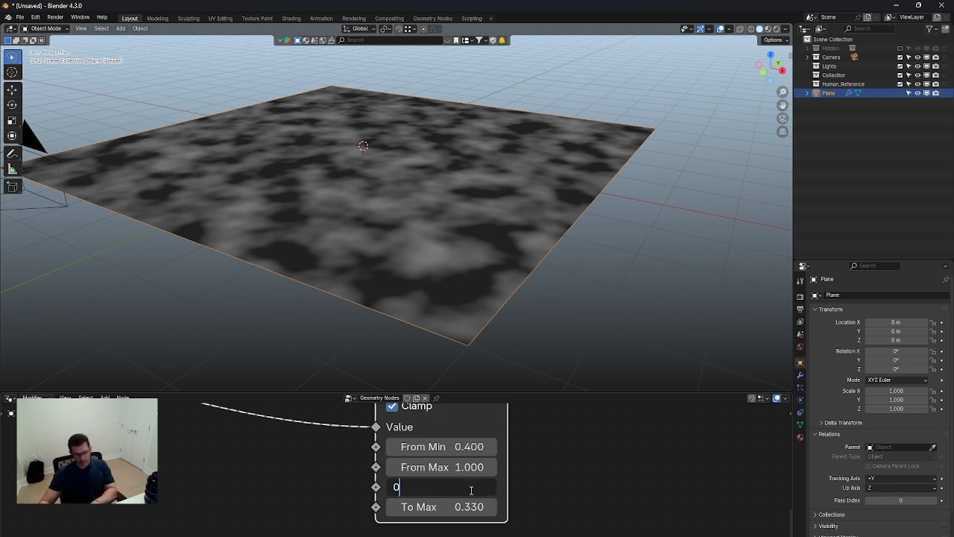
key("Return")
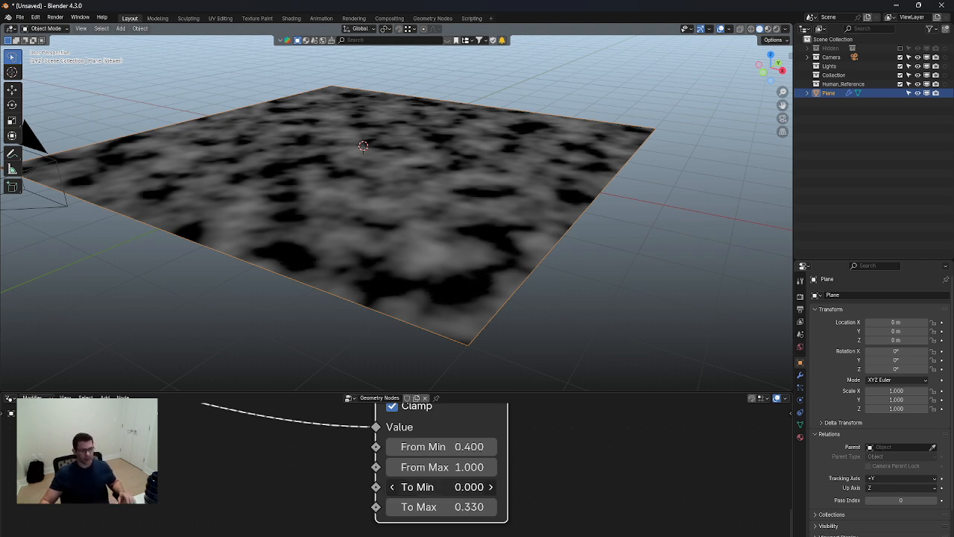
left_click_drag(470, 487, 556, 487)
right_click(467, 489)
left_click(468, 489)
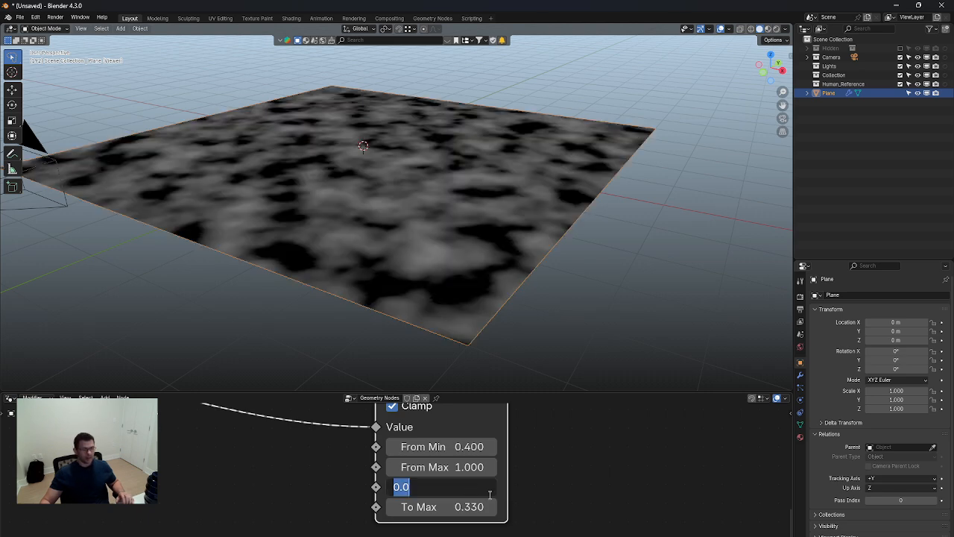
key("Return")
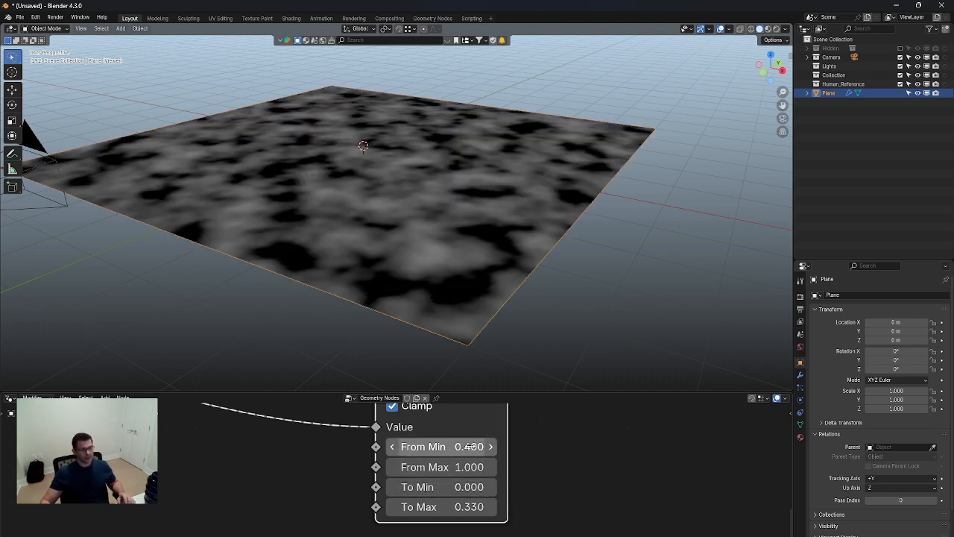
Step: Set the Map Range's From Min to 0.33 and switch off the Viewer preview to show the displaced terrain
mouse_move(472, 446)
left_mouse_down()
mouse_move(447, 447)
mouse_move(472, 447)
mouse_move(460, 447)
left_mouse_up()
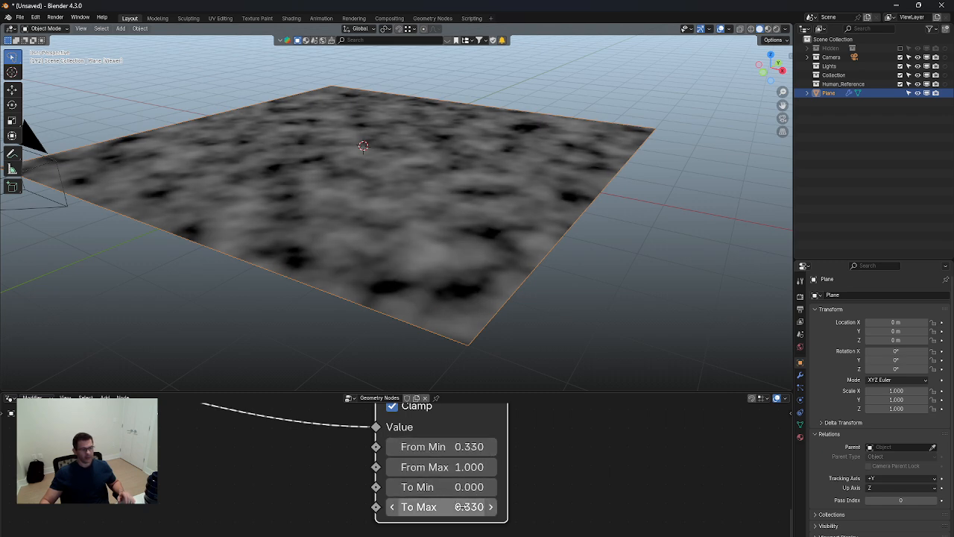
middle_click_drag(610, 472, 522, 489)
scroll(522, 489, "down", 3)
middle_click_drag(594, 489, 505, 447)
scroll(504, 447, "down", 3)
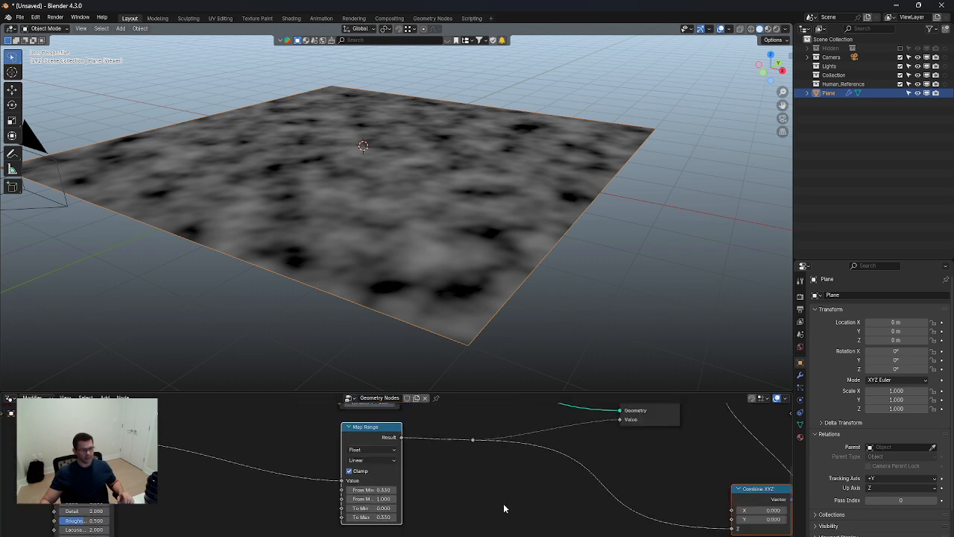
scroll(448, 489, "up", 5)
middle_click_drag(485, 489, 423, 507)
scroll(455, 505, "down", 2)
scroll(589, 470, "down", 2)
middle_click_drag(606, 471, 589, 493)
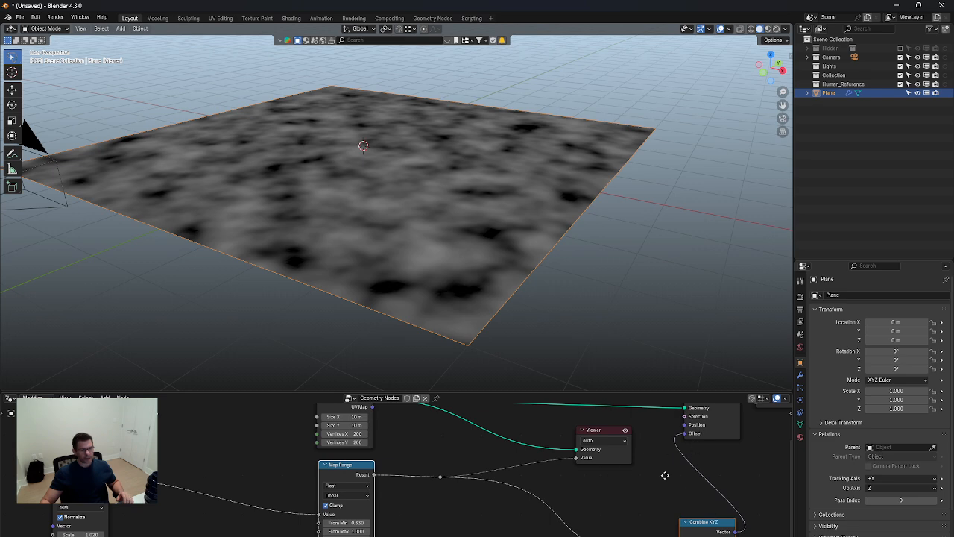
middle_click_drag(665, 475, 586, 457)
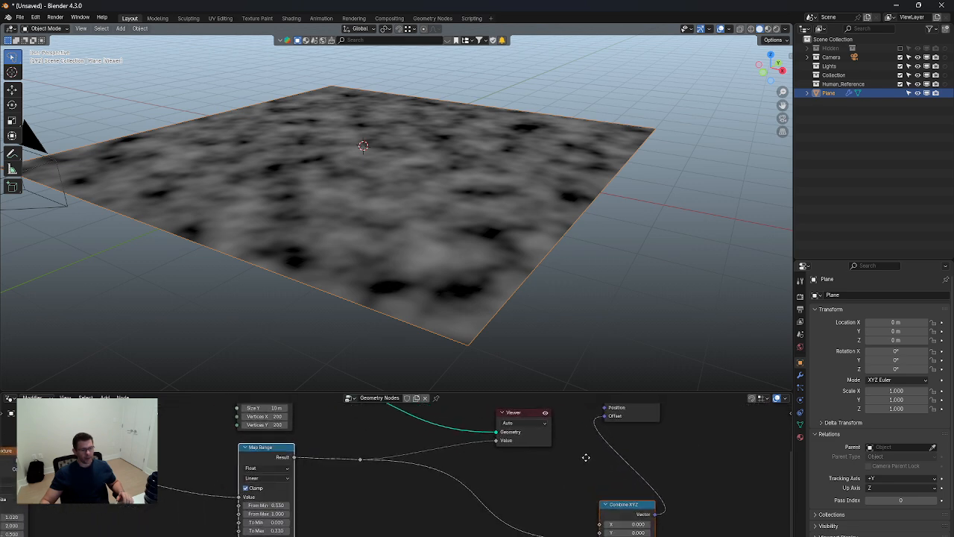
left_click(544, 414)
left_click(545, 415)
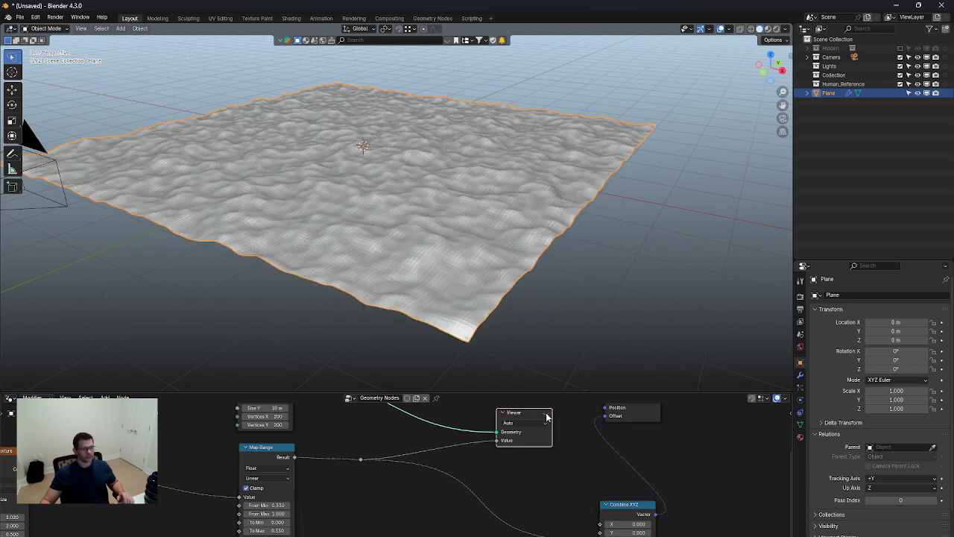
Step: Try a different From Max on the Map Range while watching the terrain, and reset it to 1
middle_click_drag(352, 489, 500, 467)
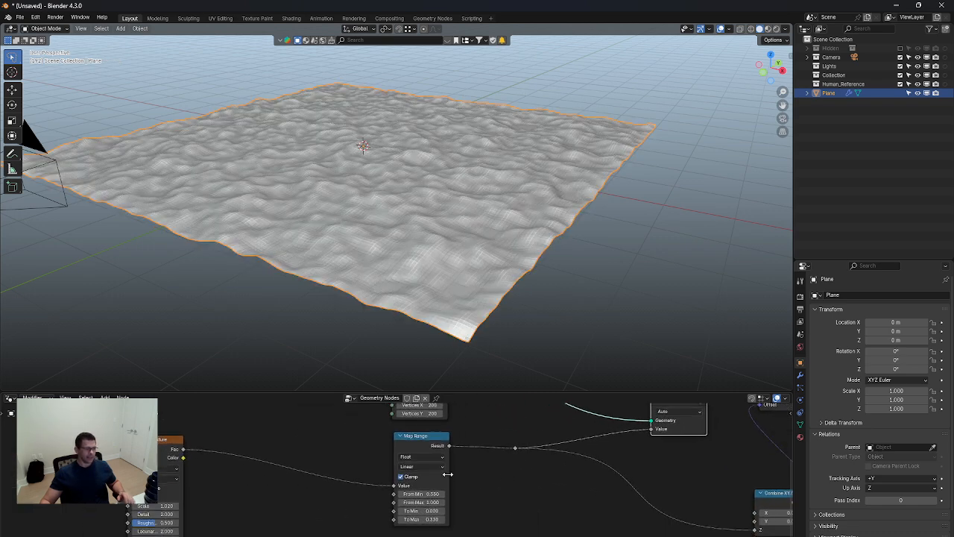
scroll(456, 517, "up", 3)
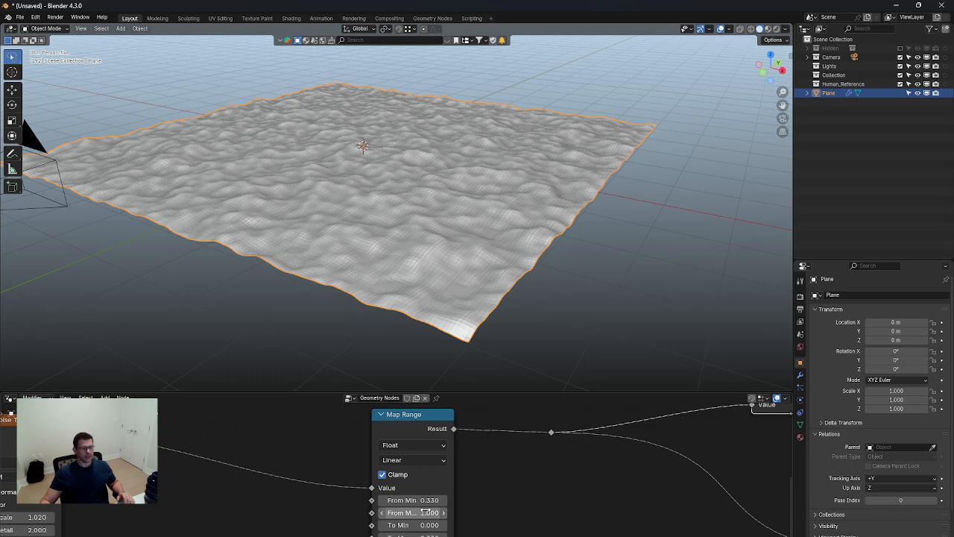
left_click_drag(423, 513, 457, 513)
left_click(430, 513)
type("1")
key("Return")
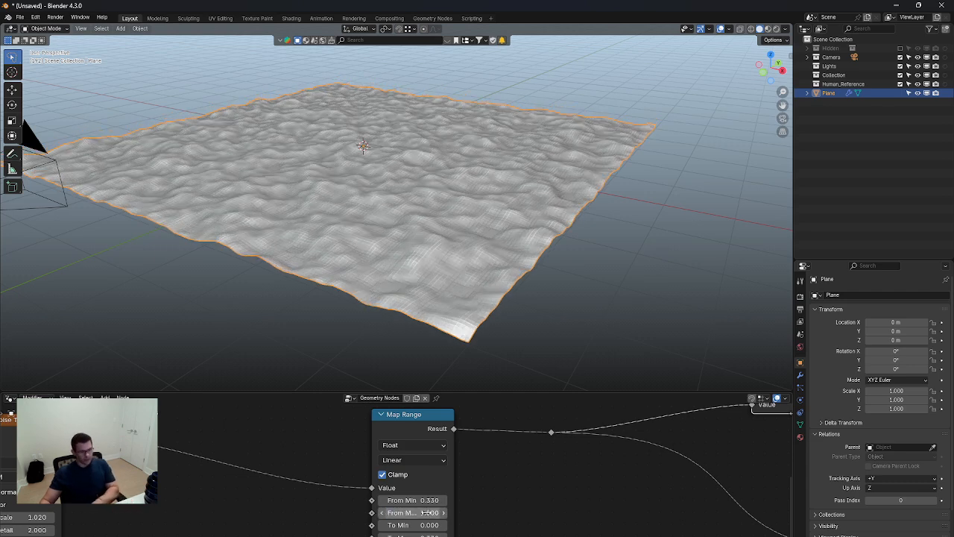
Step: Set the Map Range's To Max to 1 to make the terrain taller
mouse_move(458, 506)
middle_mouse_down()
mouse_move(470, 495)
mouse_move(454, 502)
middle_mouse_up()
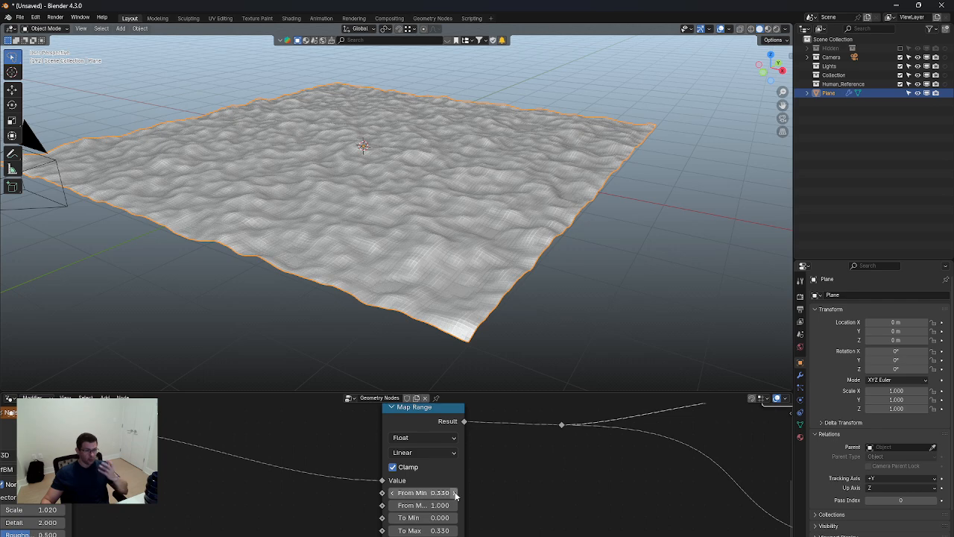
left_click(442, 527)
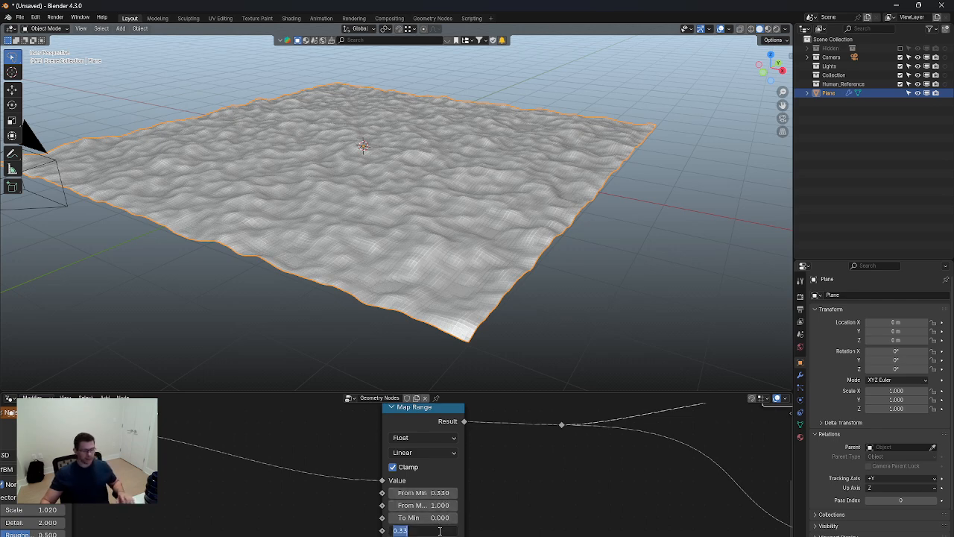
type("1")
key("Return")
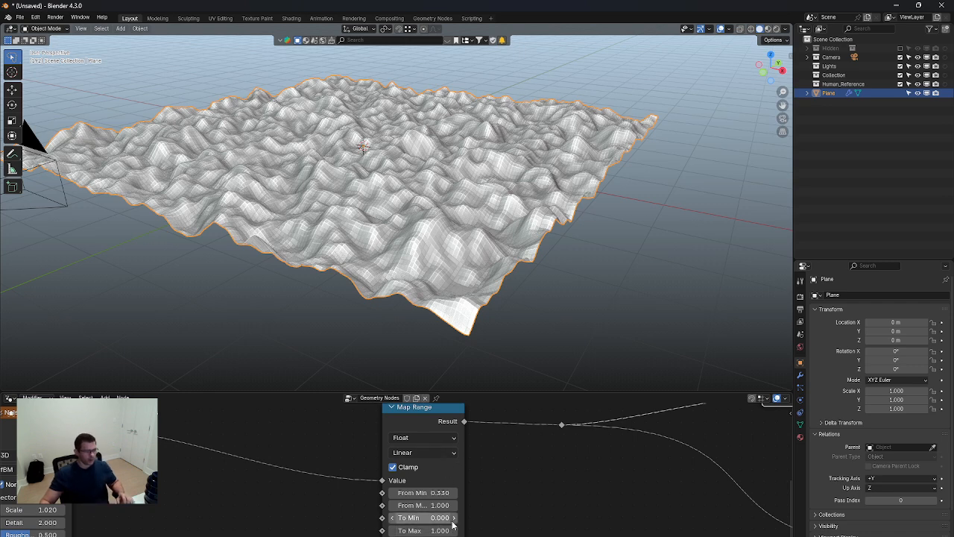
Step: Try a Map Range From Min of 0.45 to flatten the terrain's valleys
middle_click_drag(467, 518, 492, 520)
scroll(475, 497, "up", 4)
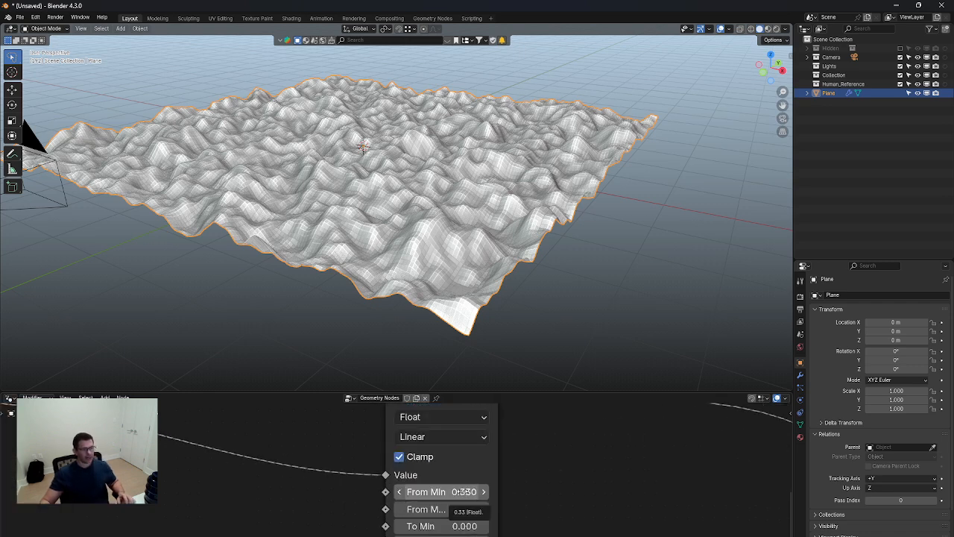
mouse_move(463, 492)
left_mouse_down()
mouse_move(489, 492)
mouse_move(475, 492)
left_mouse_up()
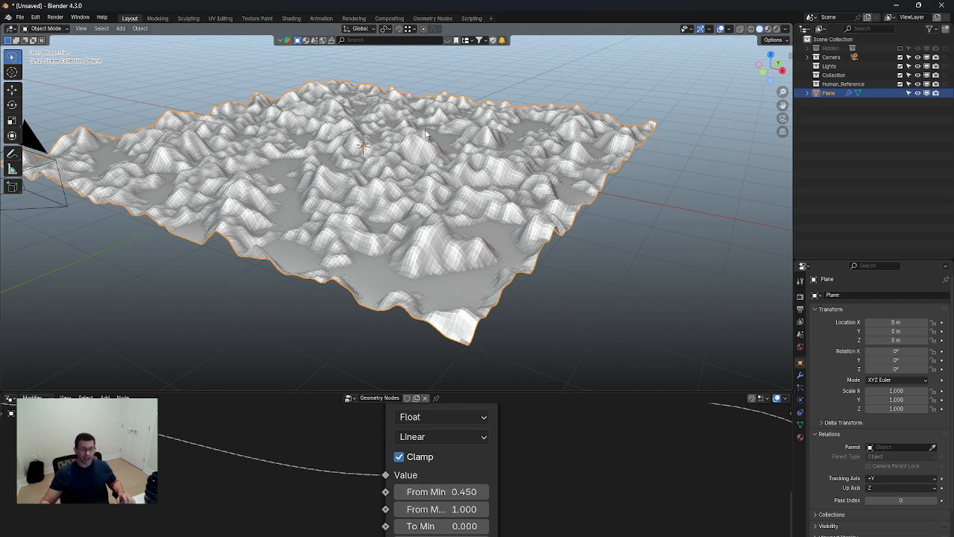
Step: Try lowering the Map Range's To Max to 0.08 and further to -0.5 to invert the peaks
middle_click_drag(517, 518, 542, 481)
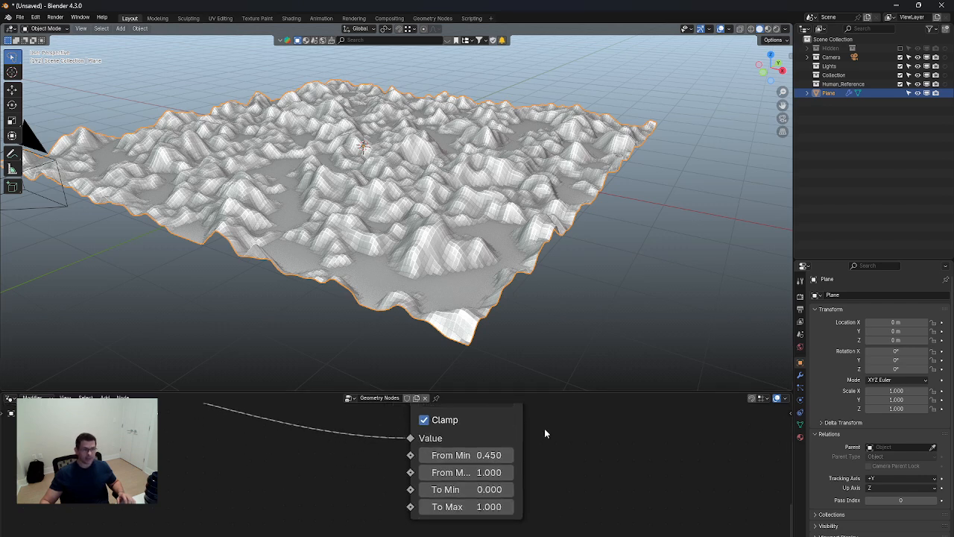
left_click_drag(512, 506, 408, 506)
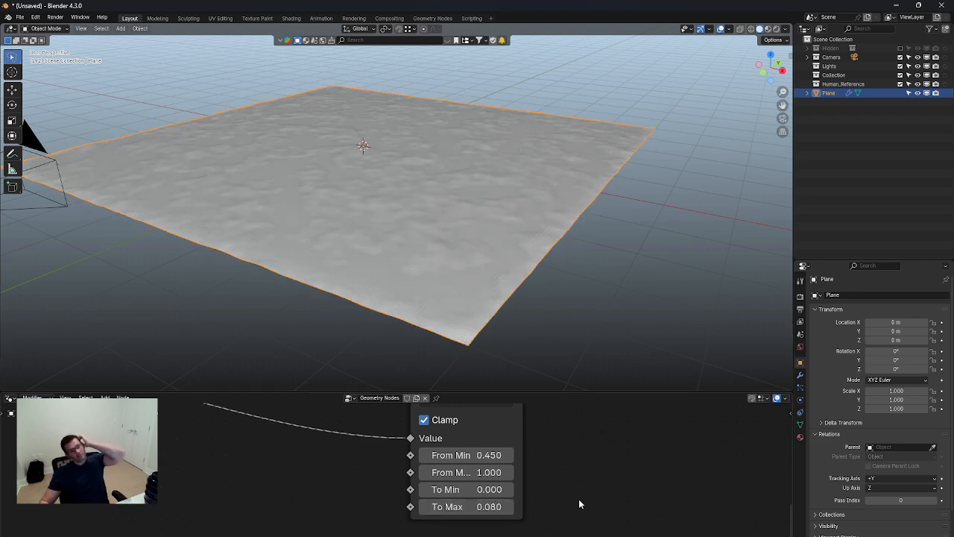
middle_click_drag(562, 520, 477, 534)
scroll(550, 518, "down", 2)
middle_click_drag(554, 502, 481, 514)
scroll(481, 514, "down", 4)
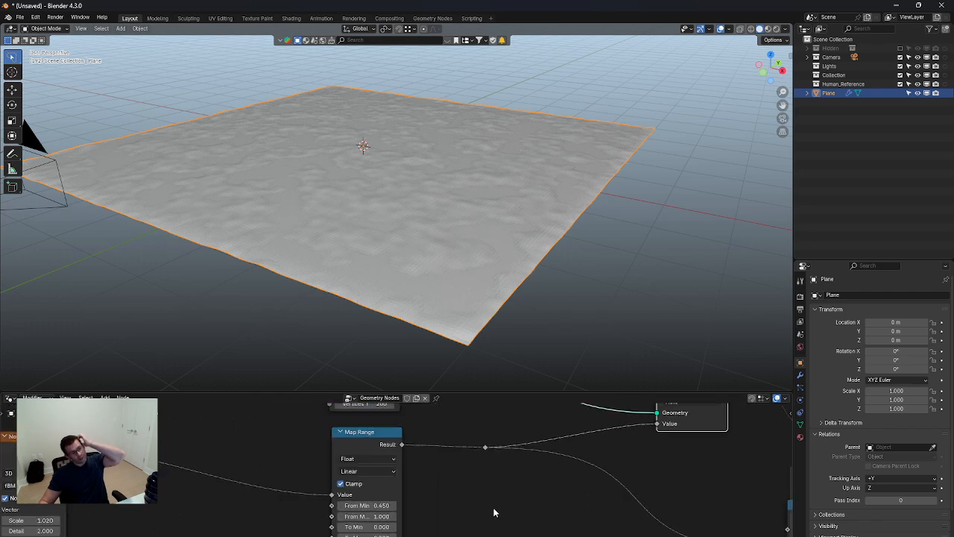
scroll(495, 512, "down", 1)
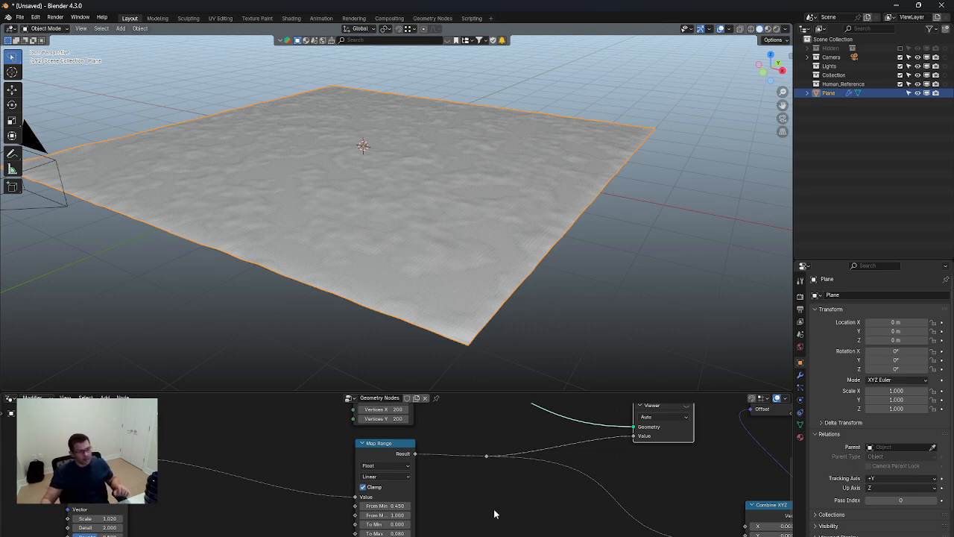
scroll(438, 523, "up", 3)
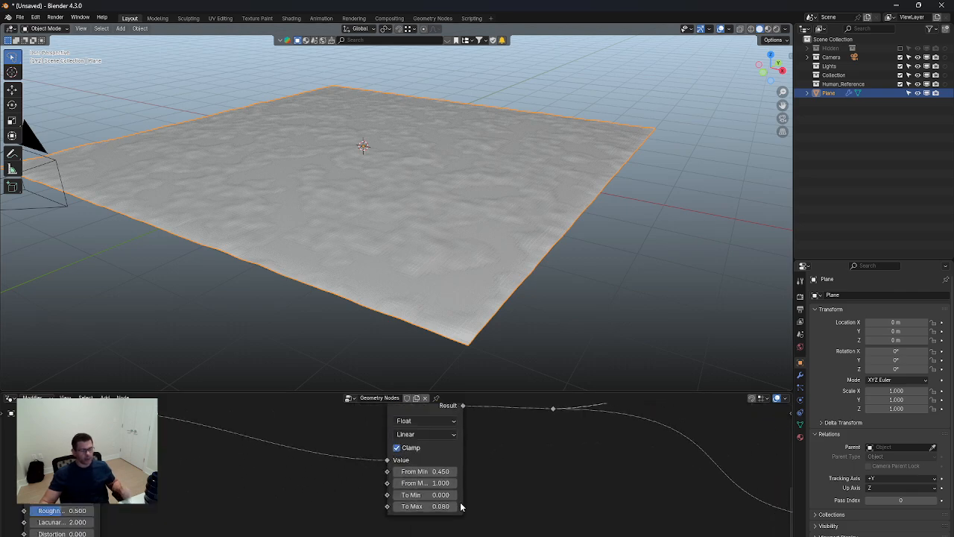
mouse_move(440, 506)
left_mouse_down()
mouse_move(384, 506)
mouse_move(448, 507)
mouse_move(432, 507)
left_mouse_up()
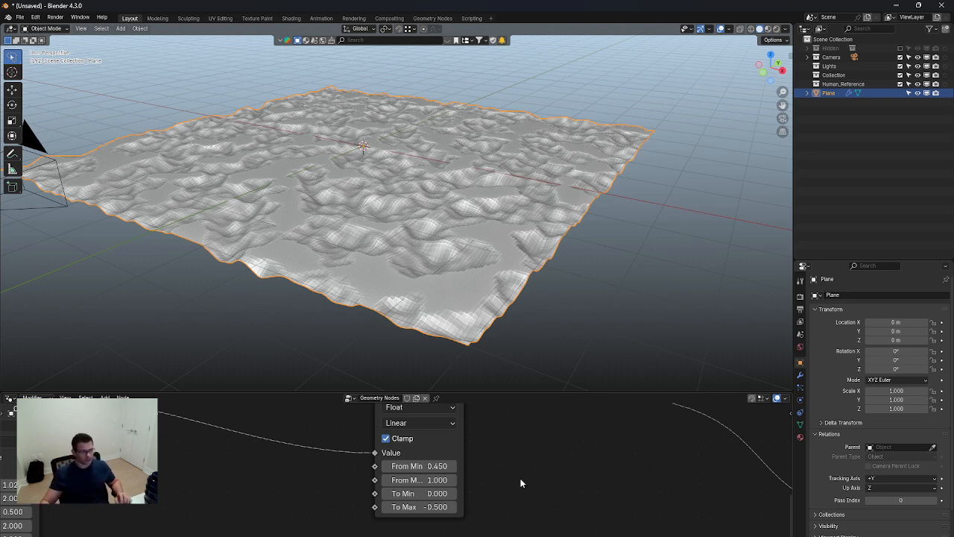
Step: Connect the Noise Texture's Fac output directly to the reroute point and delete the Map Range node
scroll(522, 481, "down", 4)
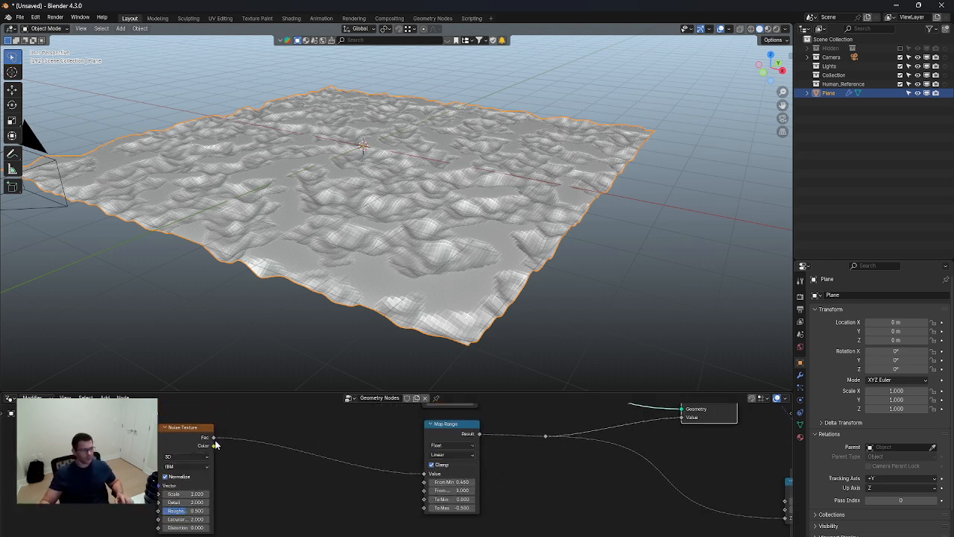
left_click_drag(512, 441, 546, 436)
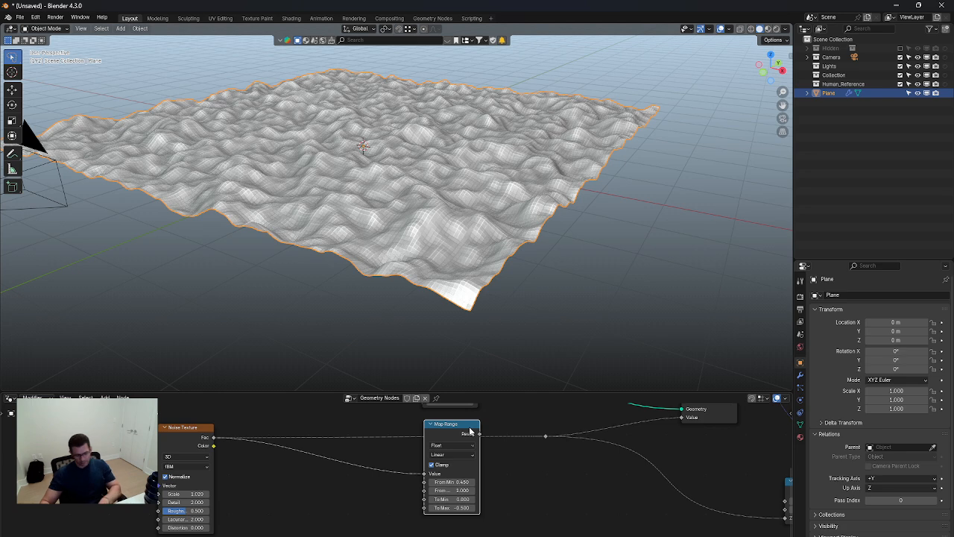
key("x")
Step: Try a Color Ramp on the noise link with its black stop near the middle of the gradient, and delete the node while keeping the link
key("q")
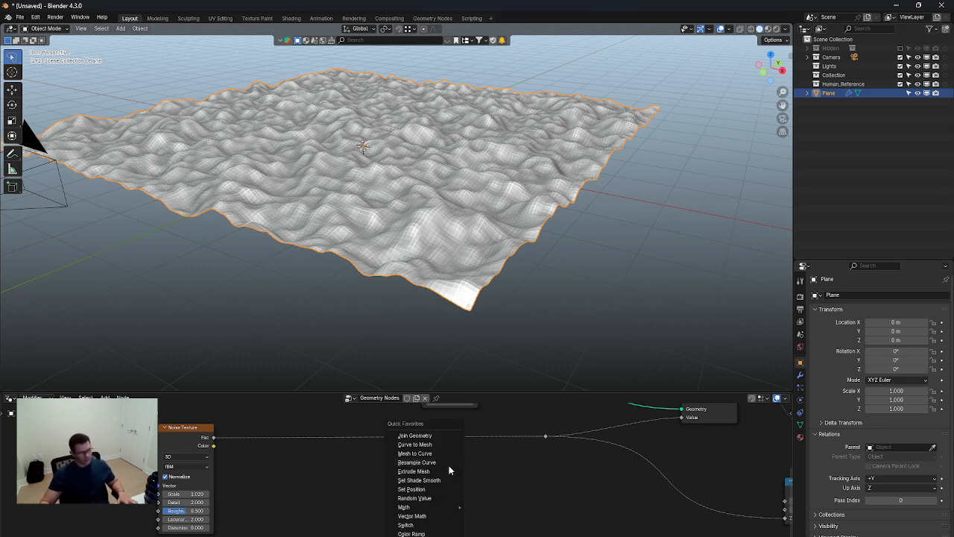
left_click(415, 531)
left_click(385, 432)
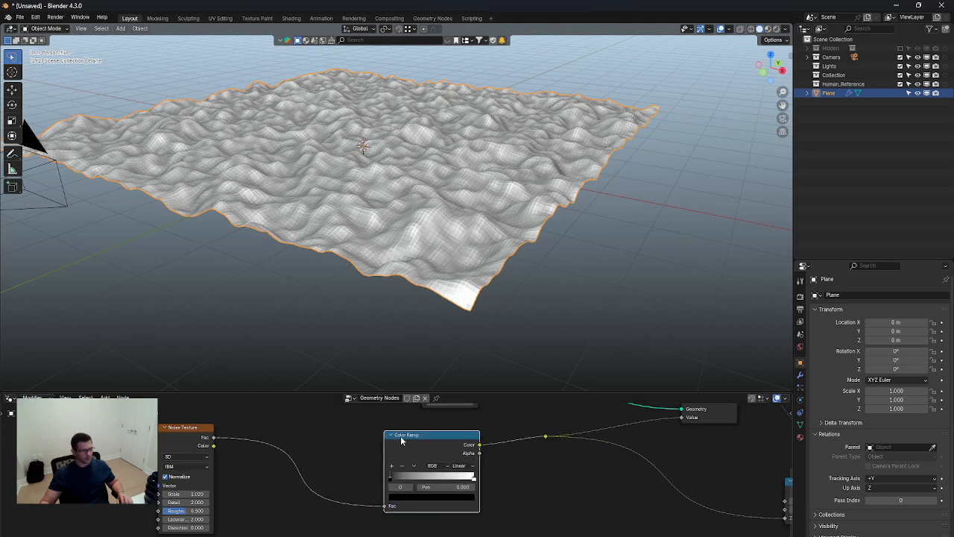
scroll(407, 466, "up", 2)
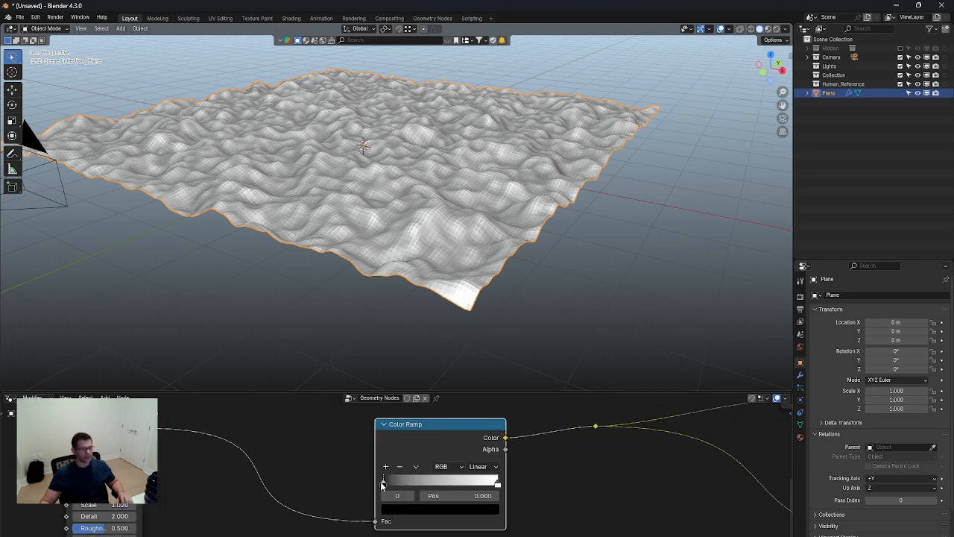
left_click_drag(383, 484, 435, 482)
left_click_drag(501, 483, 542, 486)
left_click(411, 485)
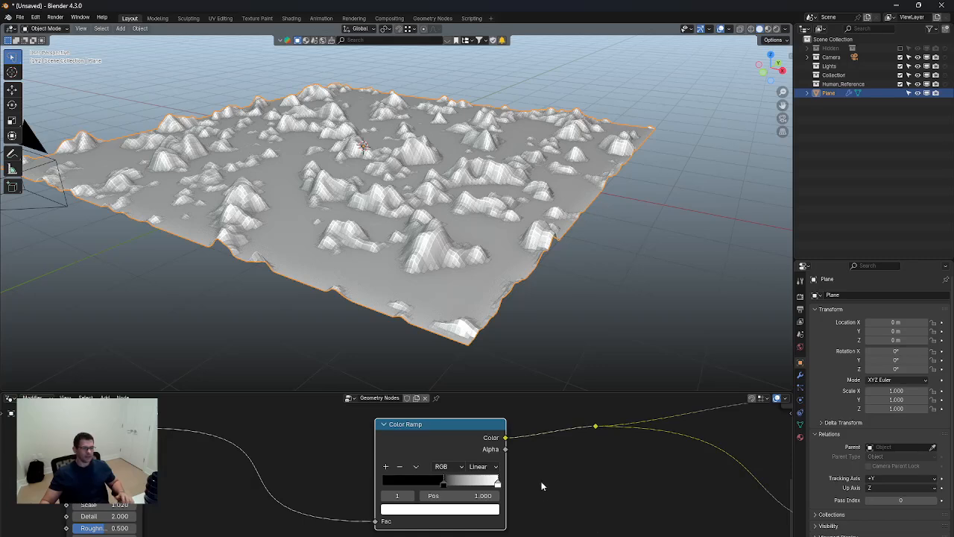
middle_click_drag(542, 483, 545, 483)
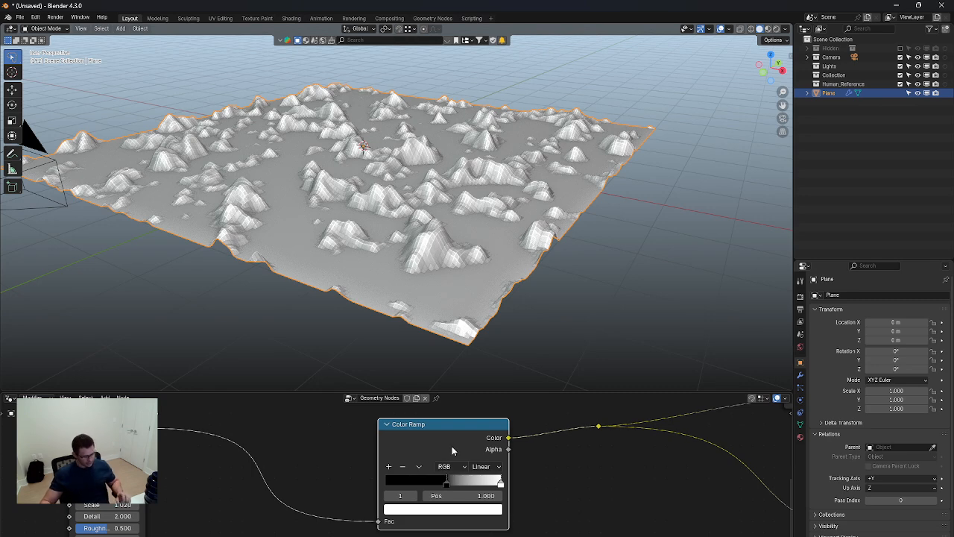
key("ctrl+x")
Step: Switch to the Houdini window containing the untitled.hip grid scene
mouse_move(631, 536)
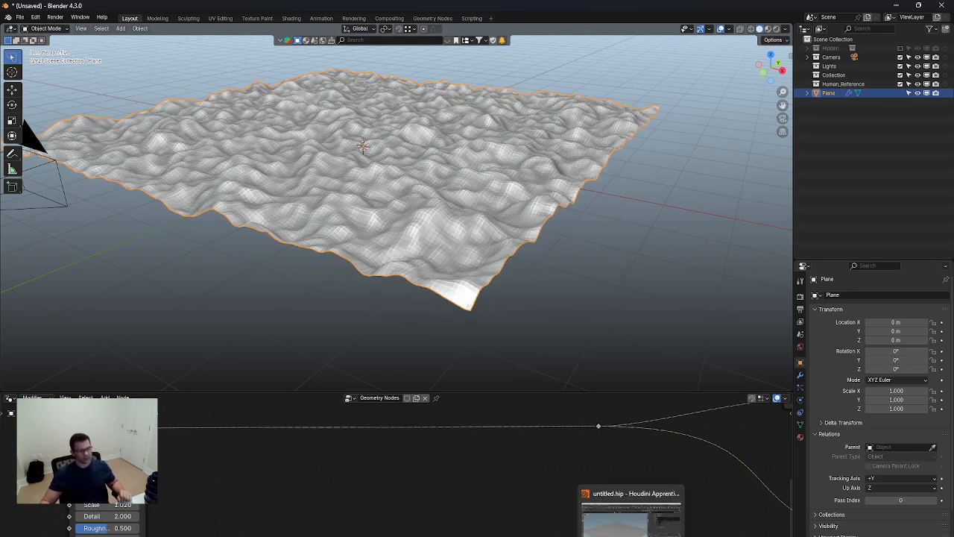
left_click(632, 531)
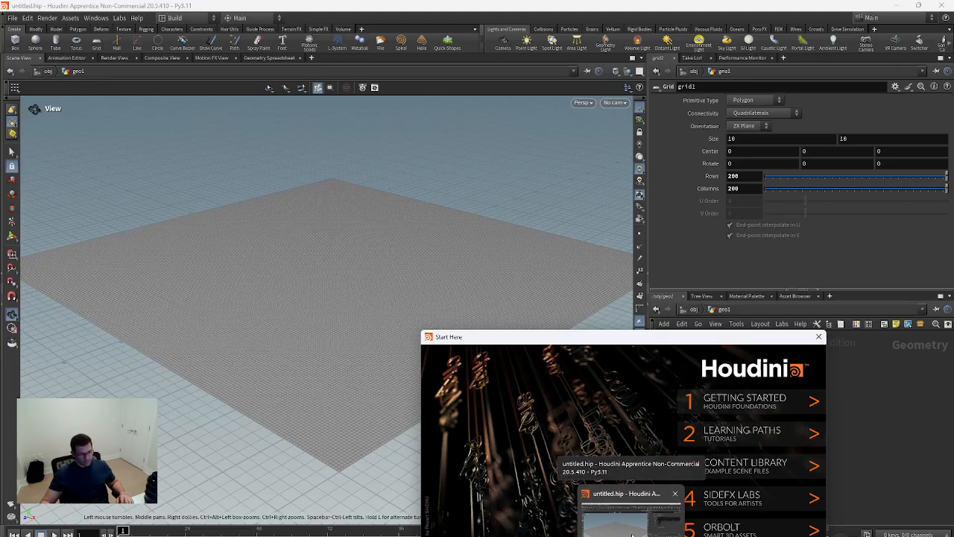
left_click(632, 532)
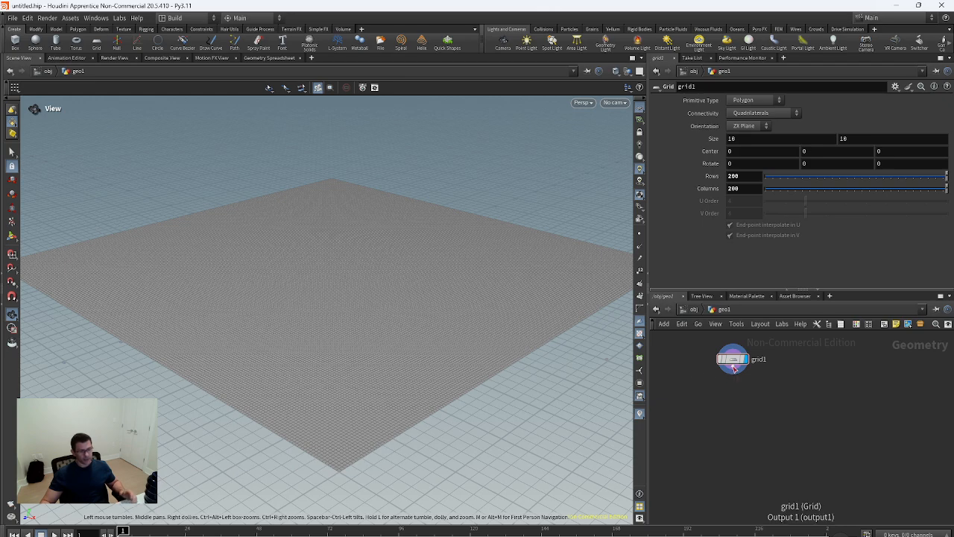
Step: Add an Attribute Noise node fed by the grid's output and display its result
left_click_drag(734, 367, 734, 406)
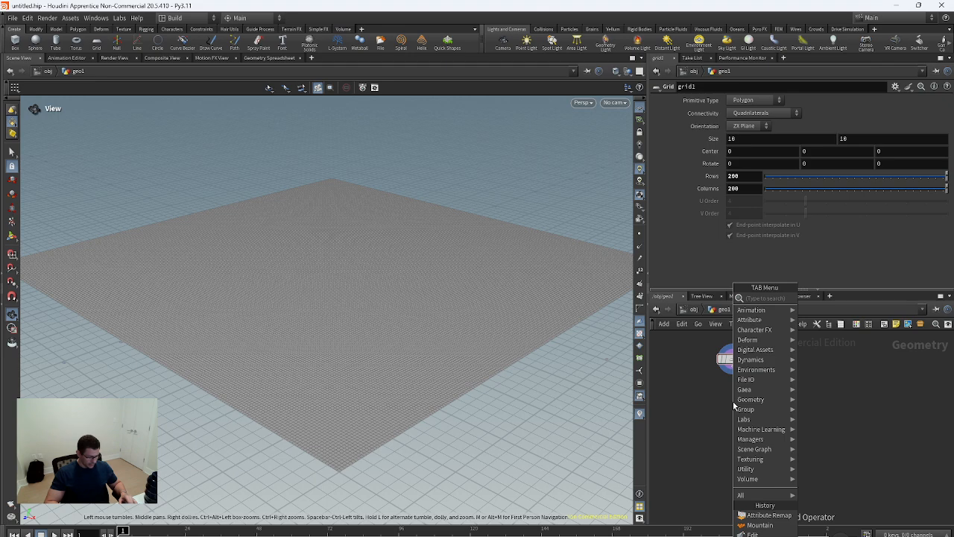
type("n")
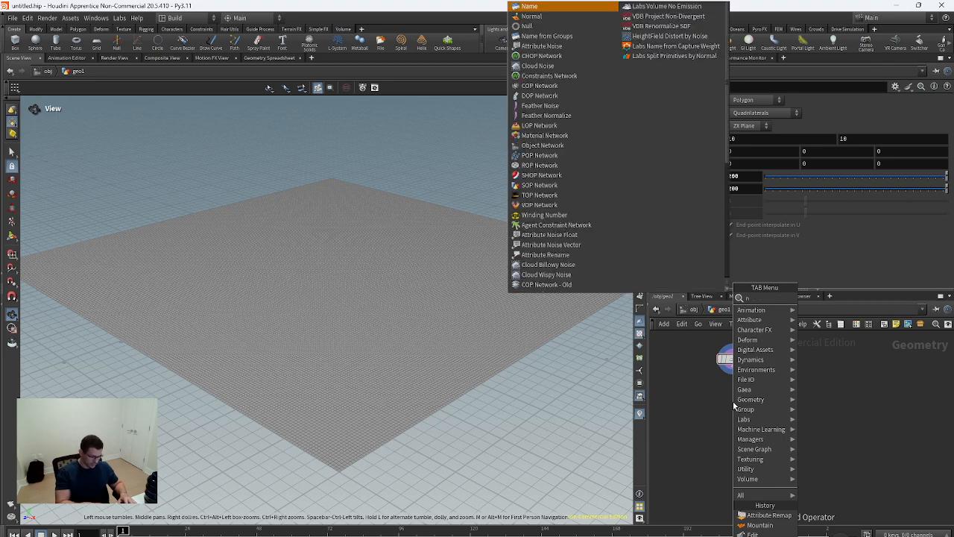
type("ois")
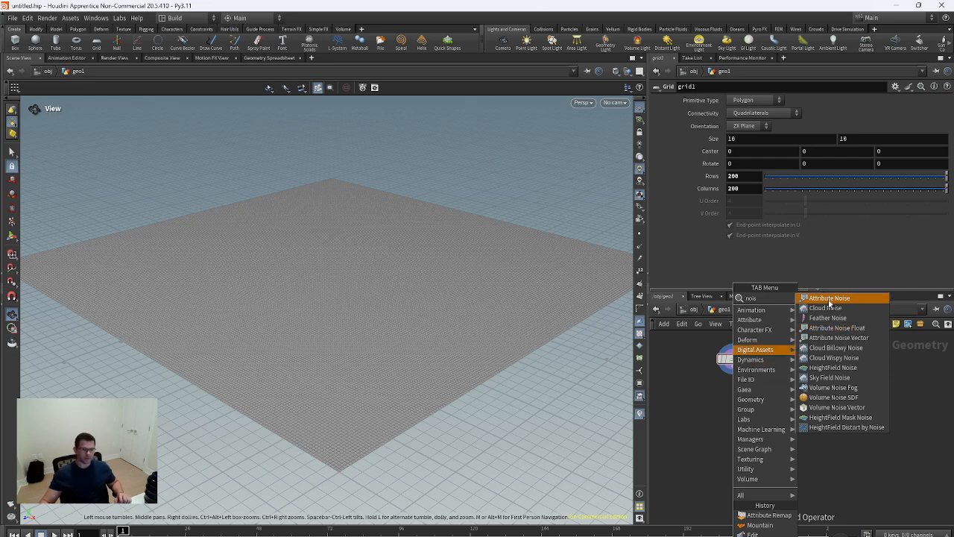
key("Return")
left_click(757, 403)
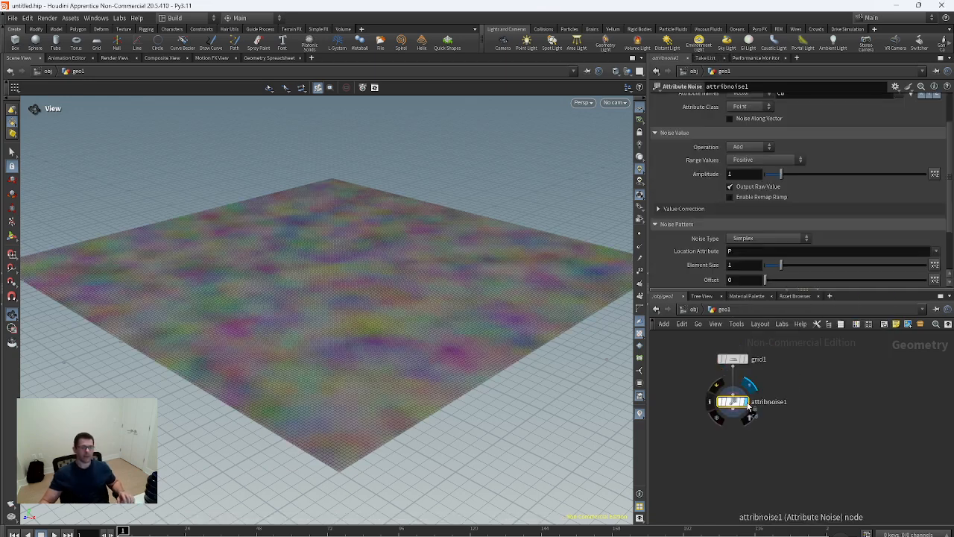
Step: Set the Attribute Noise's attribute type to Float for a greyscale Cd noise
scroll(783, 134, "up", 3)
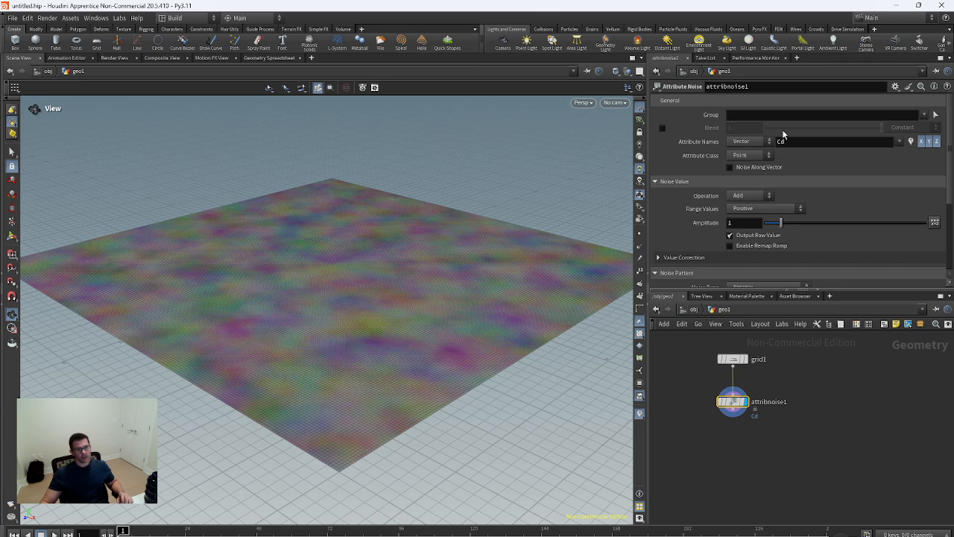
left_click(770, 141)
left_click(745, 148)
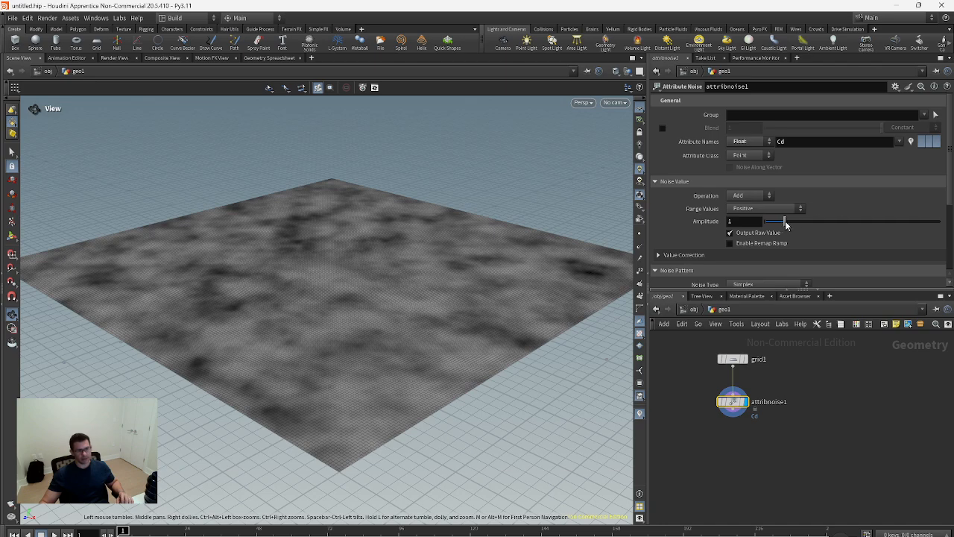
Step: Raise the Attribute Noise's amplitude to 2.82 and turn off the wireframe over the shaded grid
left_click_drag(782, 222, 816, 225)
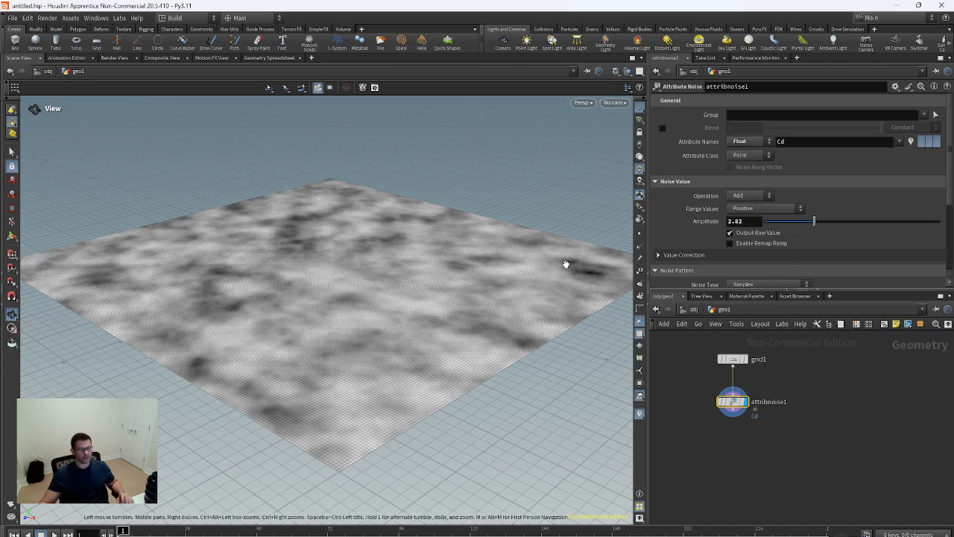
key("shift+w")
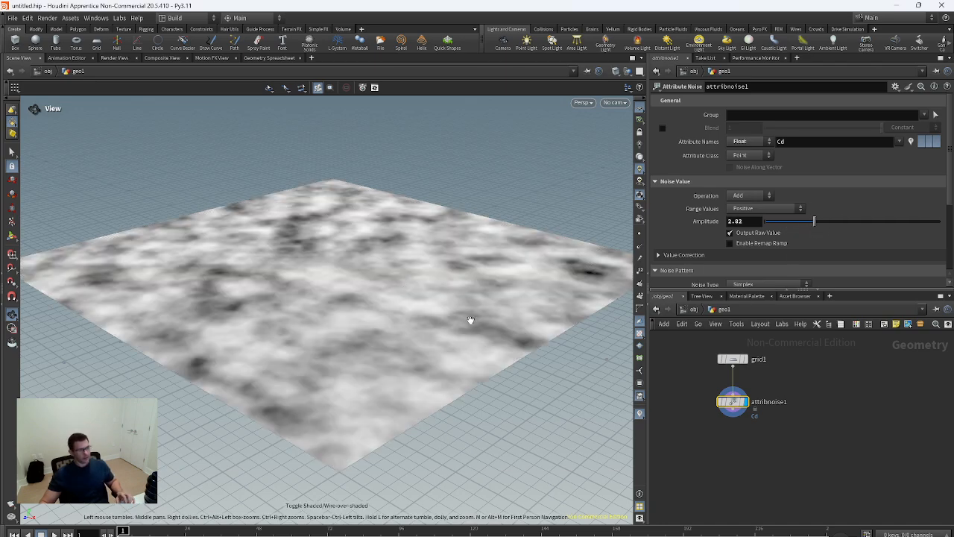
mouse_move(387, 341)
left_mouse_down()
mouse_move(398, 347)
mouse_move(383, 325)
left_mouse_up()
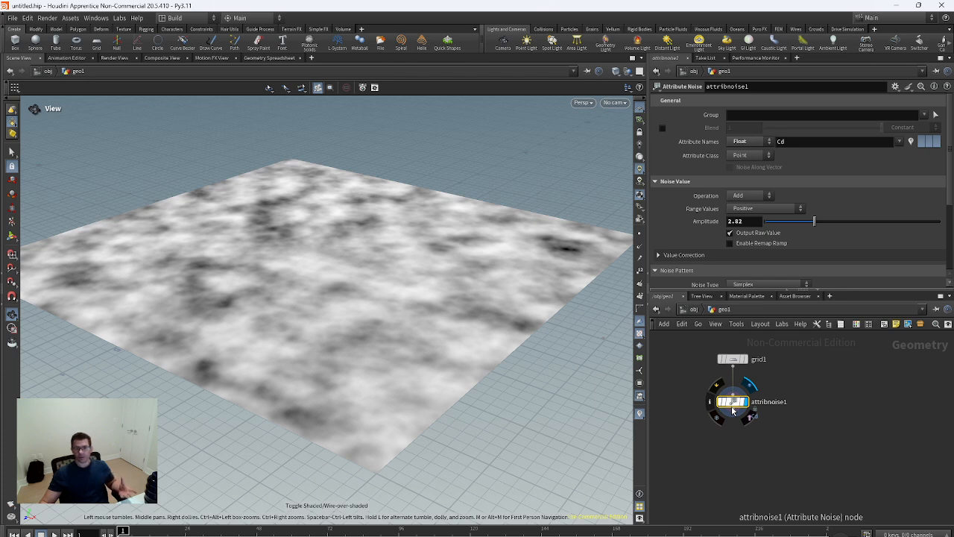
Step: Add an Attribute Remap node below the Attribute Noise node and wire the noise output into it
middle_click_drag(733, 409, 786, 397)
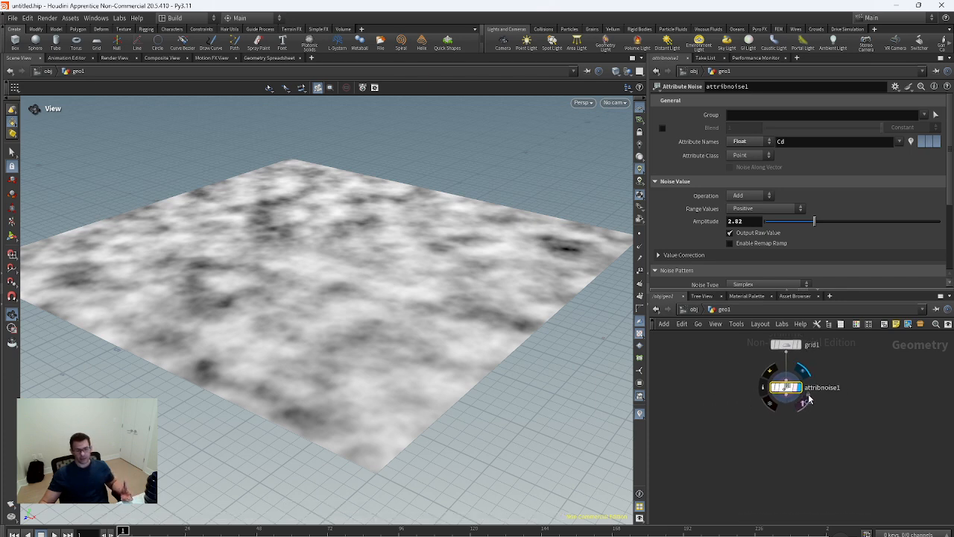
left_click(786, 395)
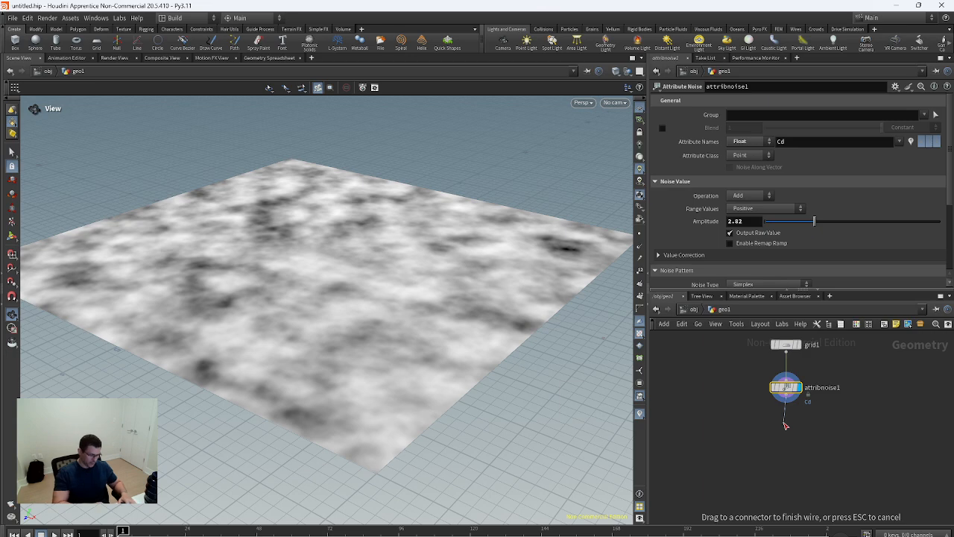
key("Tab")
type("remap")
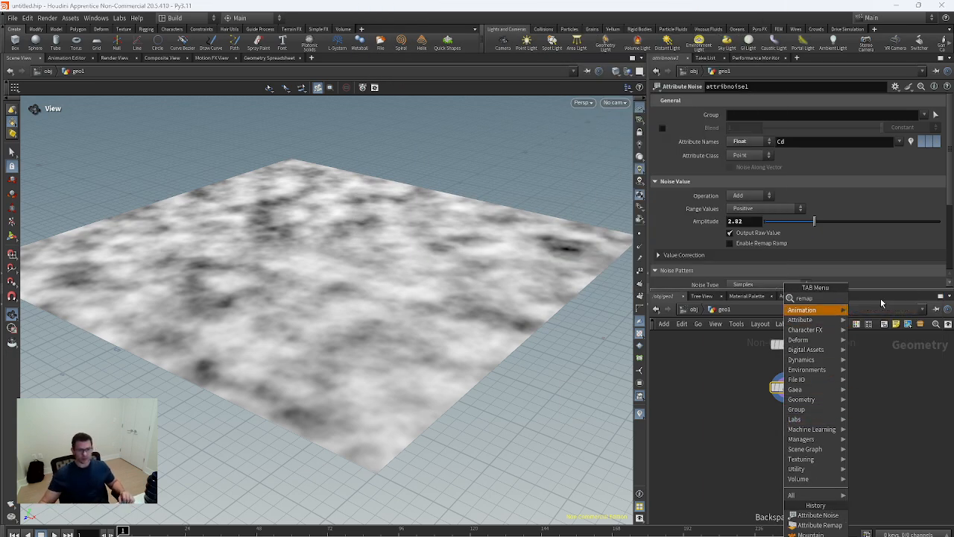
left_click(880, 298)
left_click(788, 440)
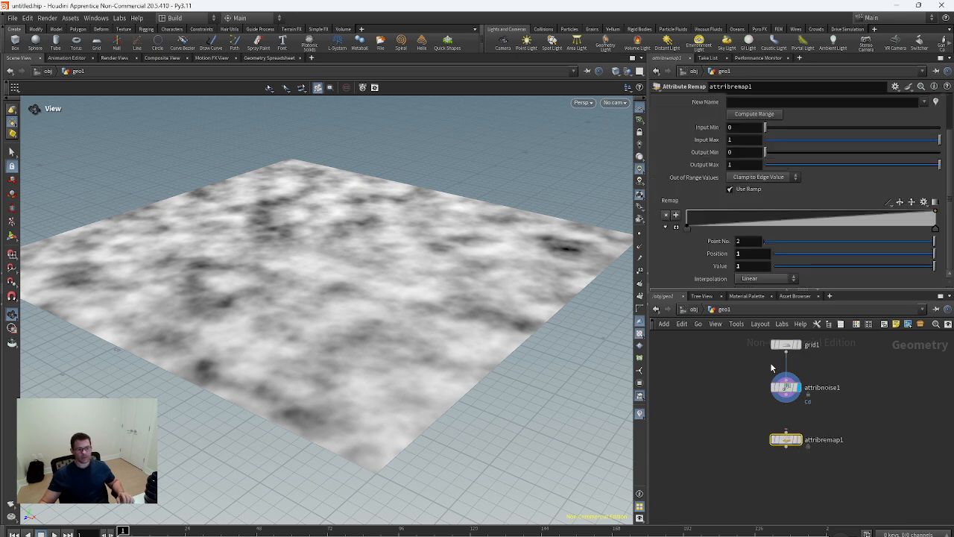
left_click_drag(786, 405, 785, 434)
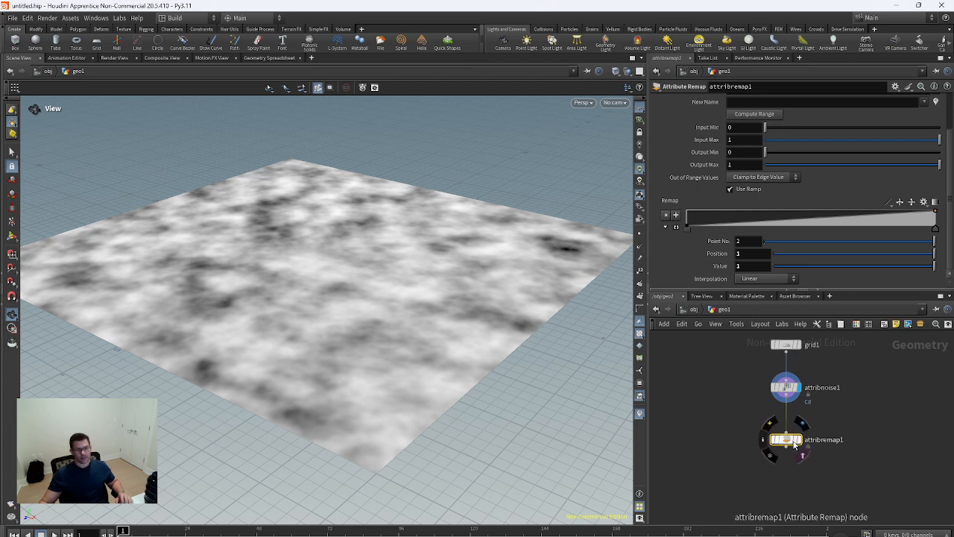
scroll(796, 202, "up", 3)
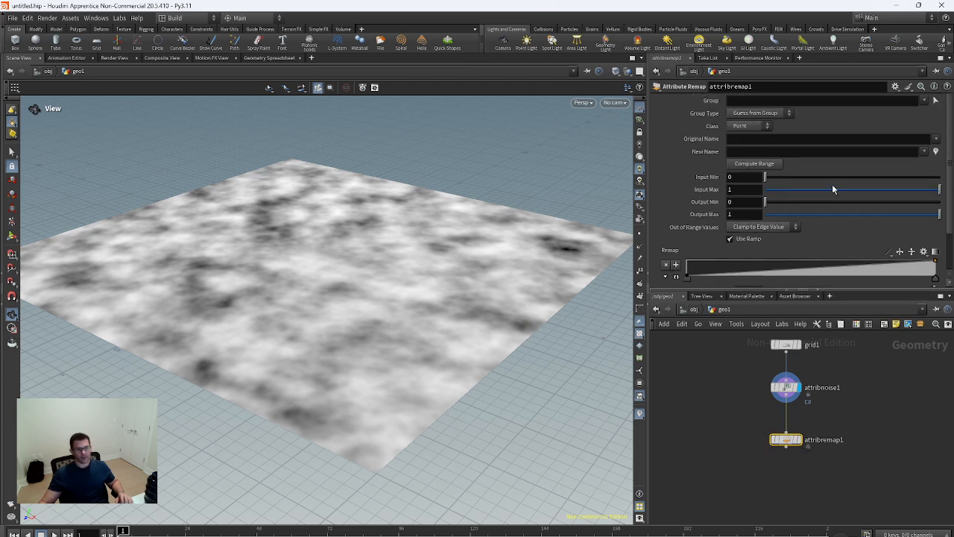
scroll(817, 425, "down", 3)
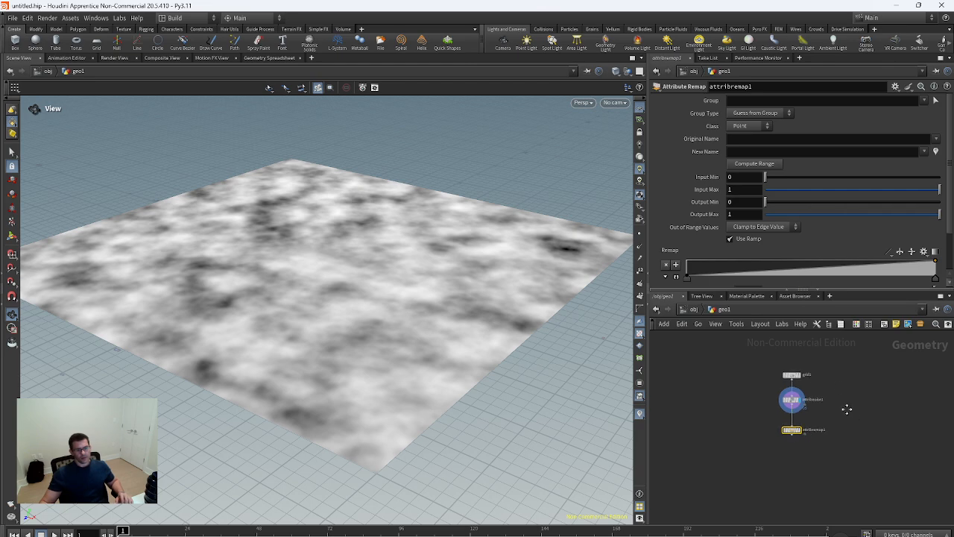
scroll(791, 388, "up", 5)
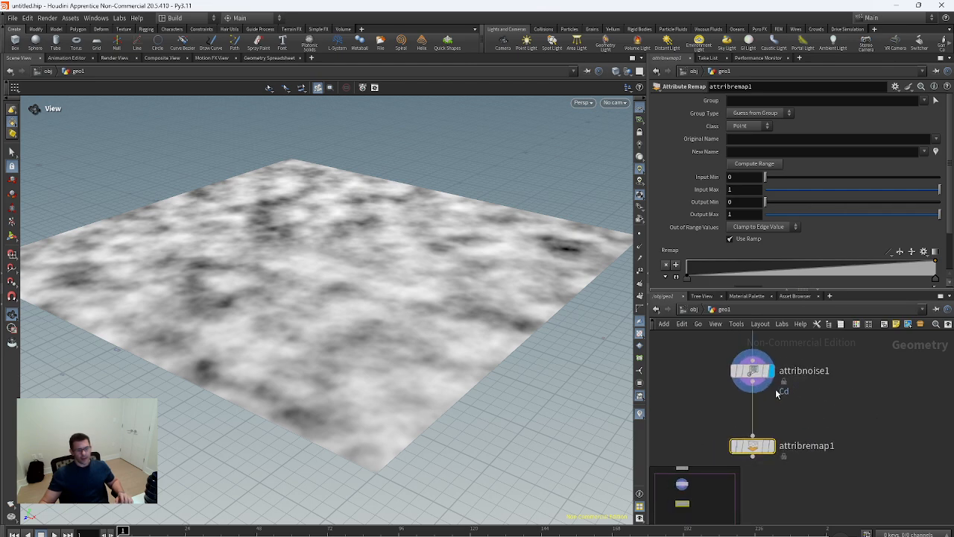
Step: Set the Attribute Remap node's original attribute name to Cd
scroll(798, 395, "up", 3)
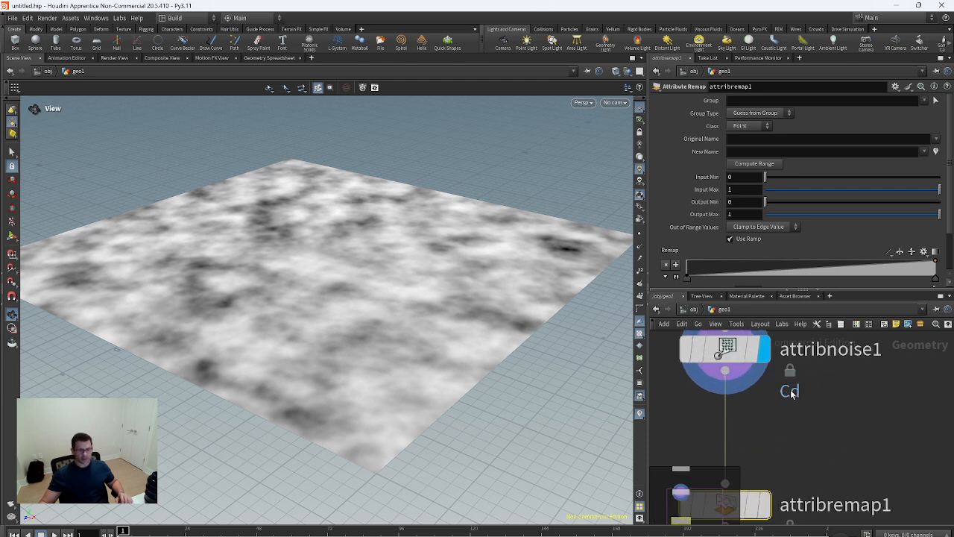
scroll(797, 391, "down", 3)
left_click(775, 368)
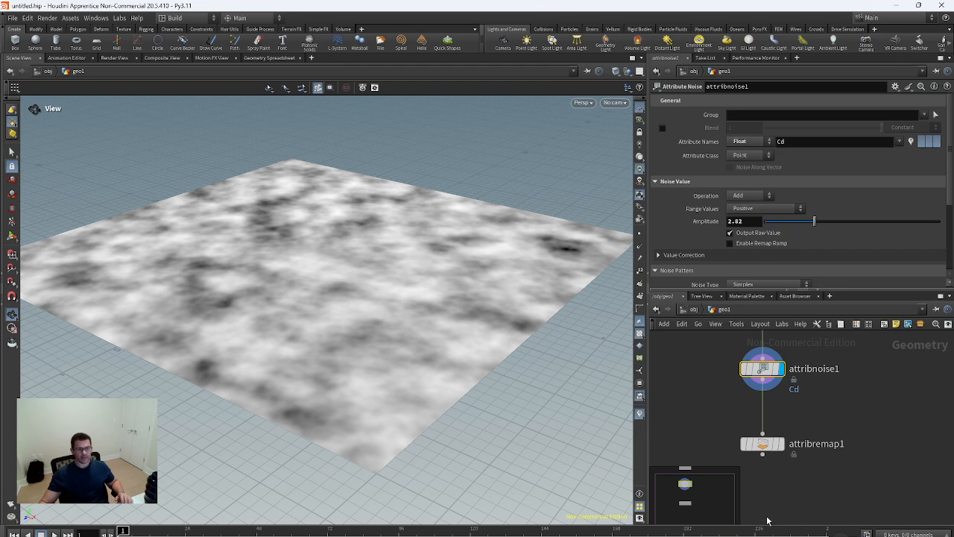
left_click(761, 443)
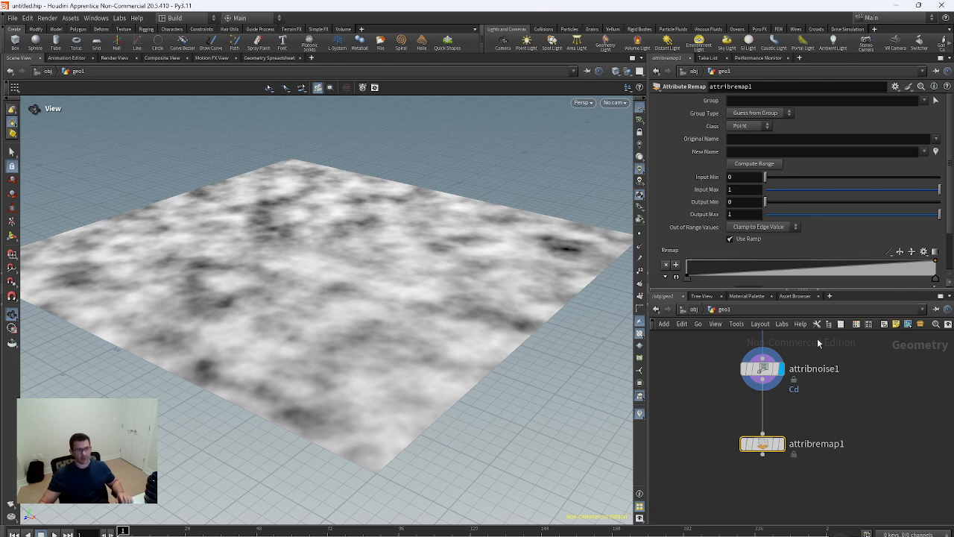
left_click(936, 139)
left_click(939, 150)
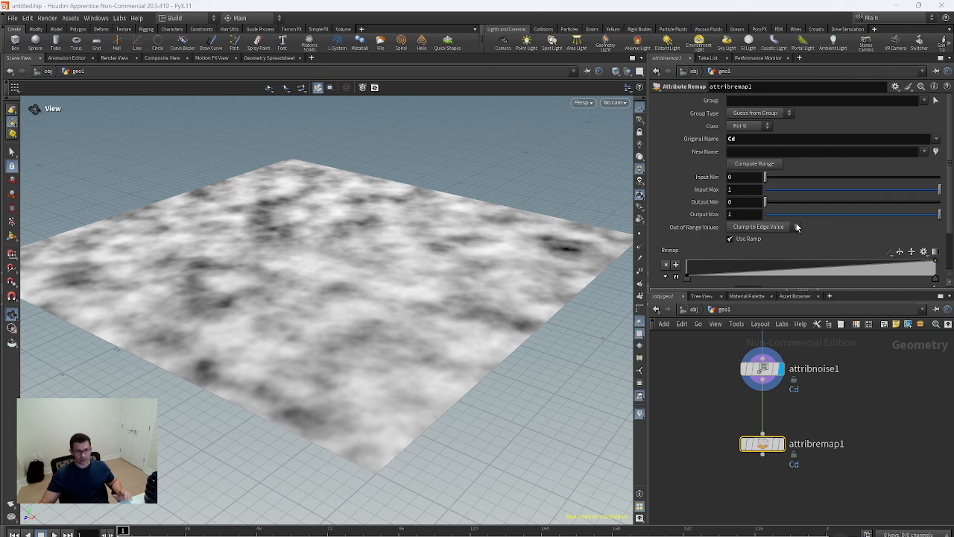
Step: Display the Attribute Remap node's result in the viewport, keeping its Input Min at 0
left_click_drag(767, 177, 771, 177)
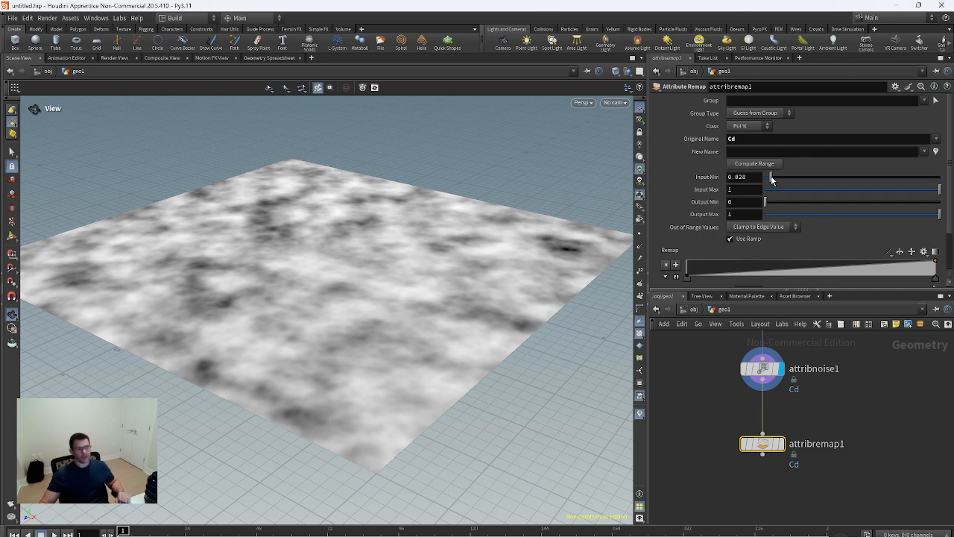
mouse_move(779, 445)
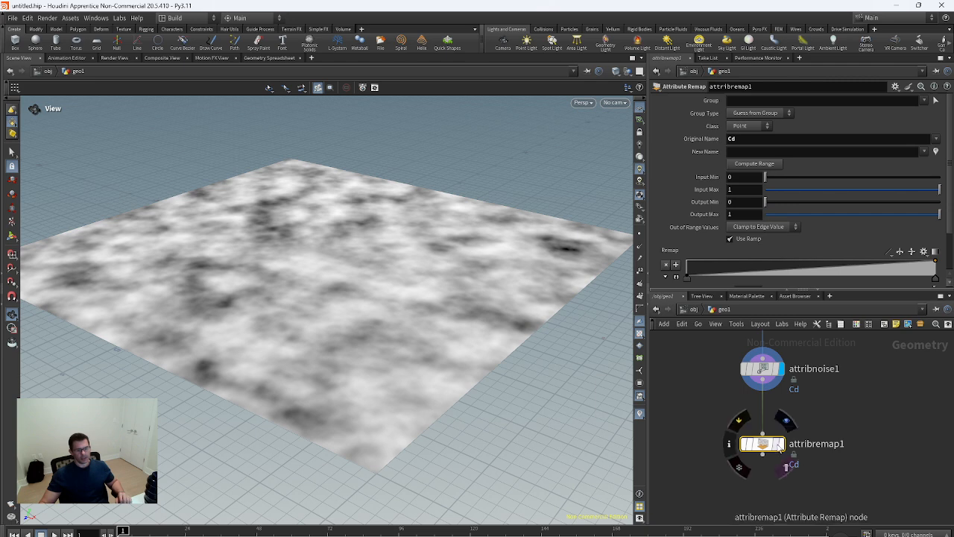
left_click(781, 445)
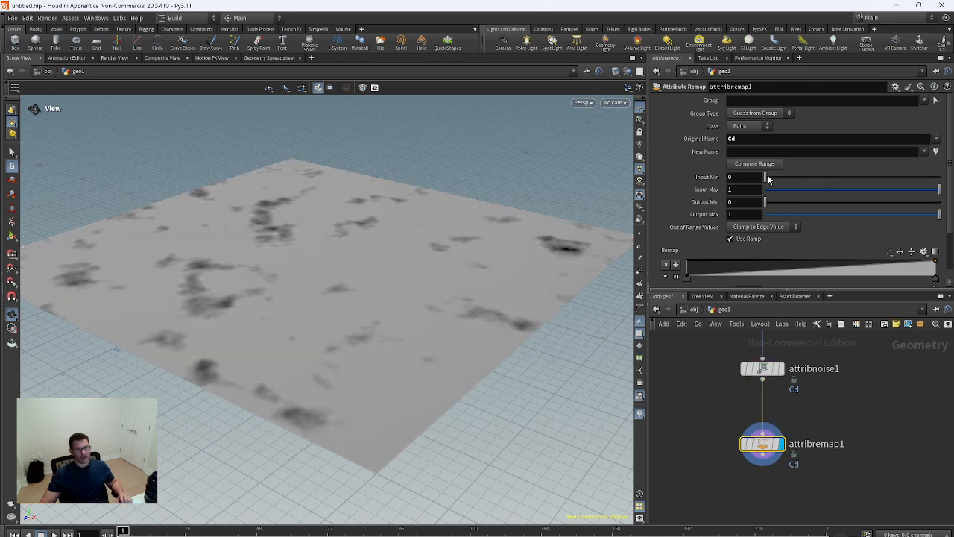
Step: Try varying the minimum and maximum of the Attribute Remap's input and output ranges, restoring each value
left_click_drag(768, 179, 748, 176)
mouse_move(936, 189)
left_mouse_down()
mouse_move(915, 191)
mouse_move(941, 190)
left_mouse_up()
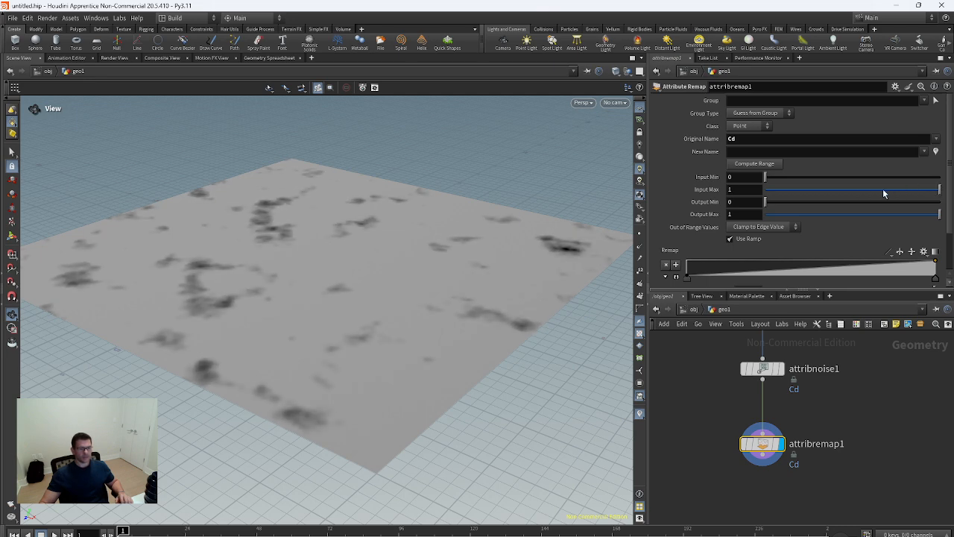
mouse_move(766, 202)
left_mouse_down()
mouse_move(848, 199)
mouse_move(760, 201)
left_mouse_up()
scroll(849, 194, "down", 2)
mouse_move(939, 172)
left_mouse_down()
mouse_move(794, 174)
mouse_move(941, 173)
left_mouse_up()
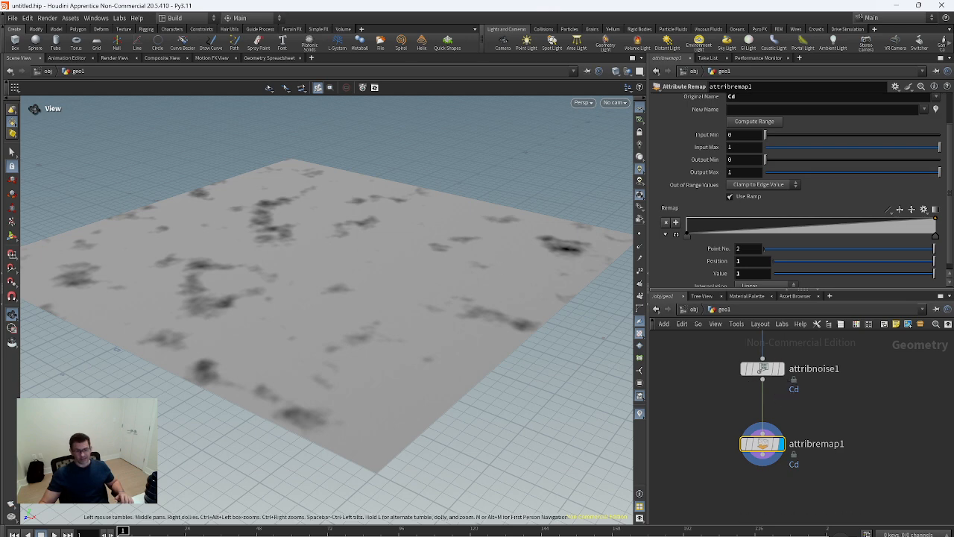
Step: Set the Attribute Noise node's amplitude to 1
middle_click_drag(871, 407, 866, 448)
left_click(760, 409)
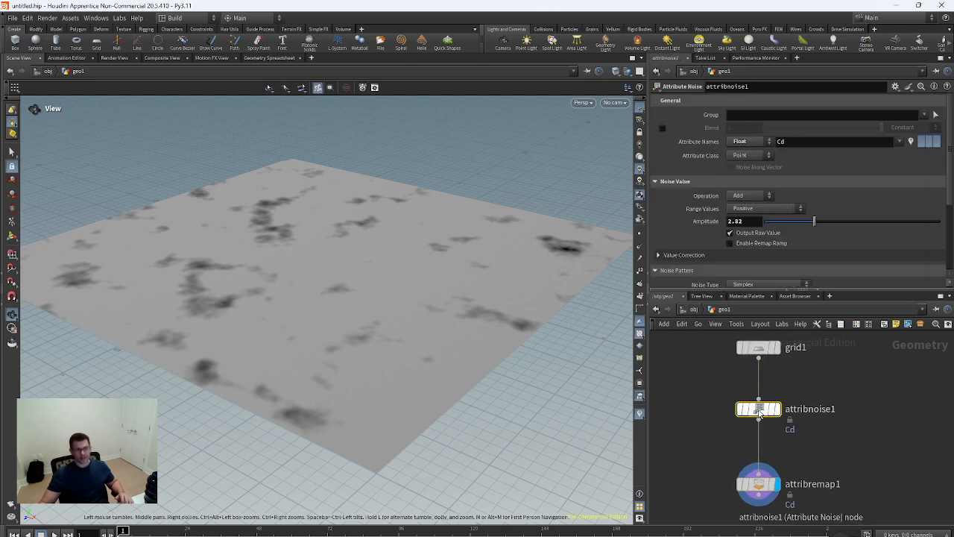
double_click(750, 221)
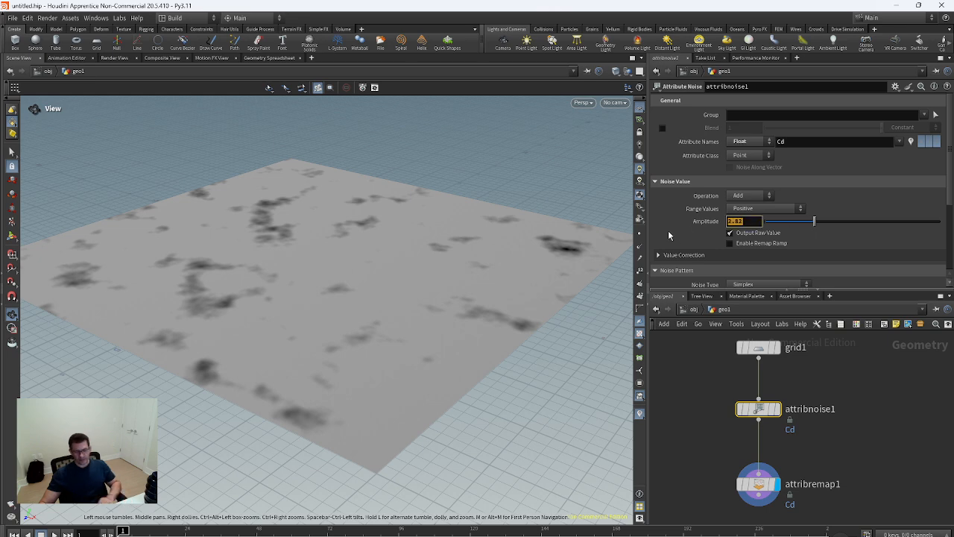
type("1")
key("Return")
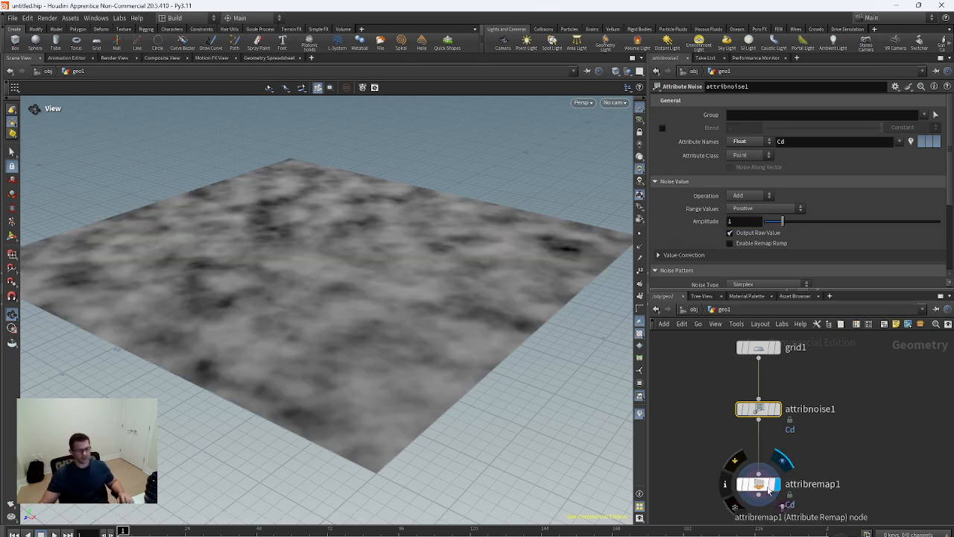
Step: Set the Attribute Remap node's Output Max to 2
left_click(760, 485)
scroll(791, 224, "down", 1)
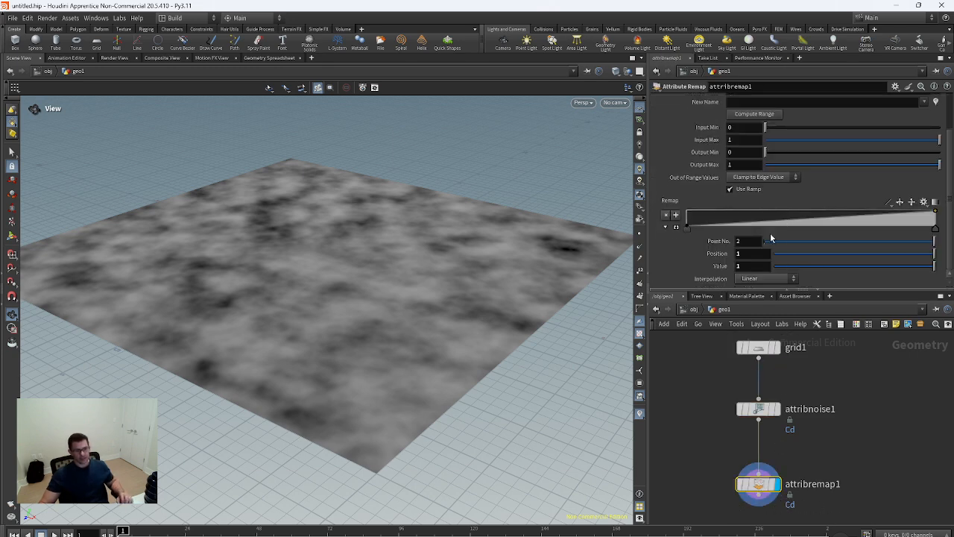
double_click(736, 165)
type("2")
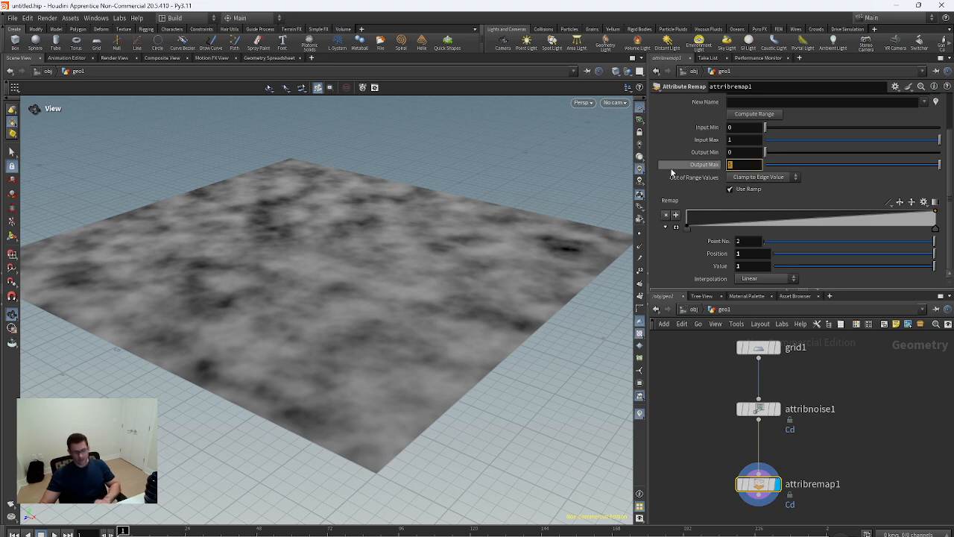
key("Return")
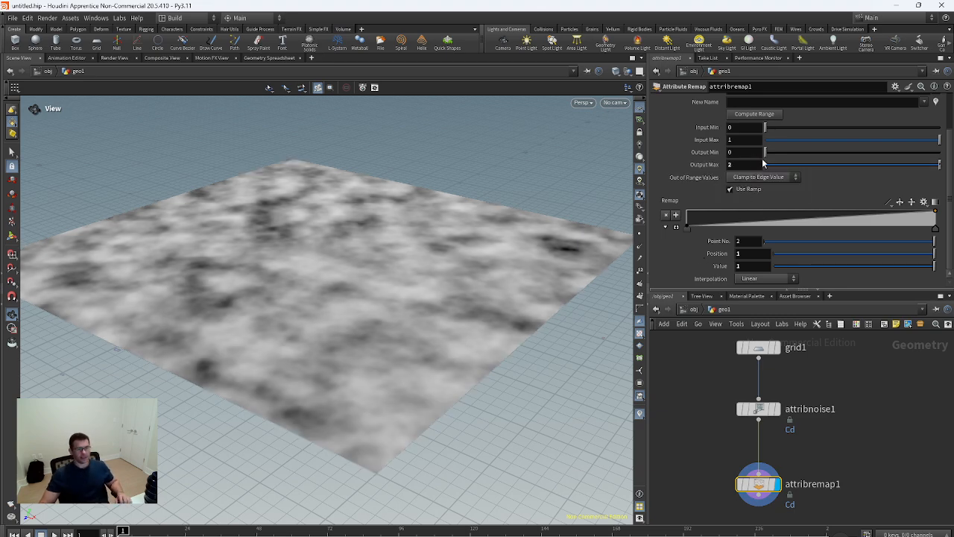
Step: Experiment with the Attribute Remap's ranges, finishing with Input Min 0, Input Max 0.997 and Output Min 0
left_click_drag(766, 153, 823, 130)
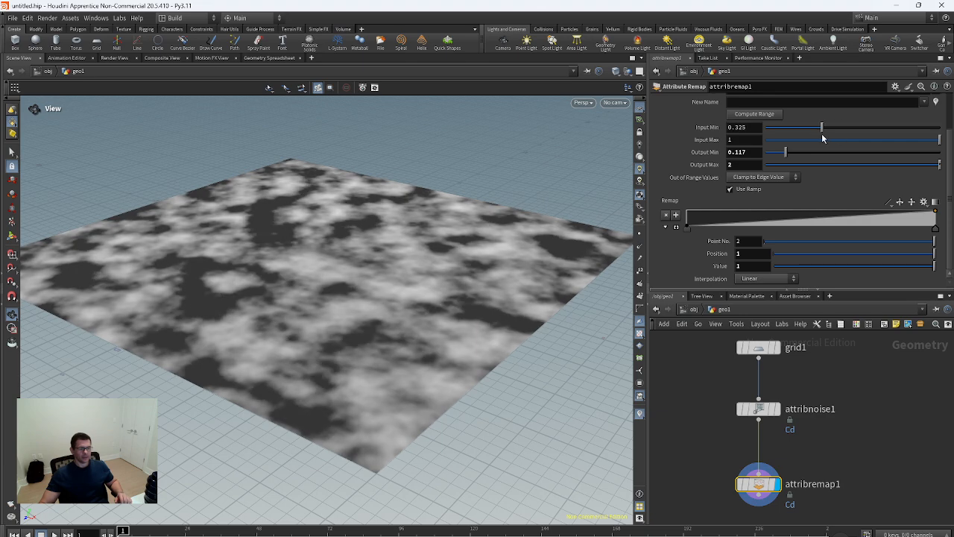
left_click_drag(938, 142, 807, 131)
left_click_drag(864, 140, 939, 140)
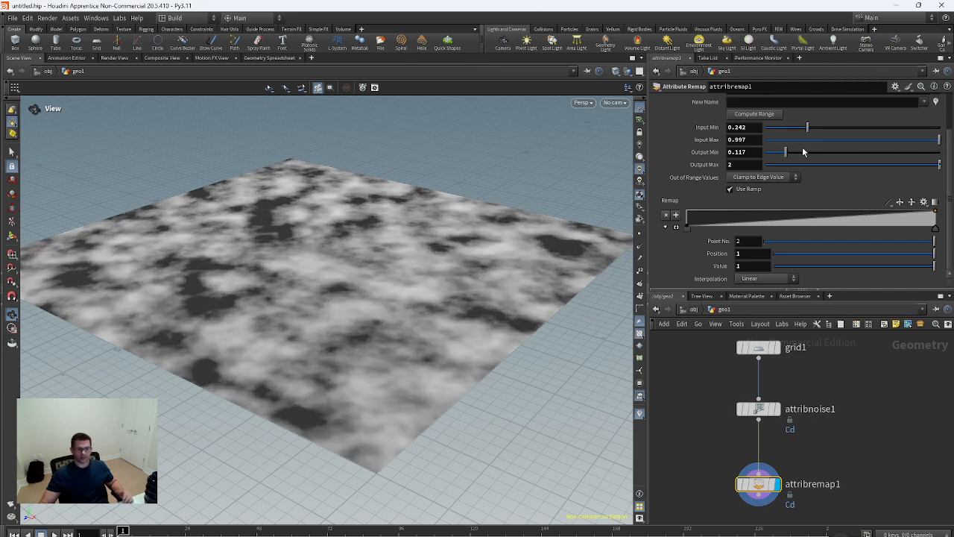
left_click_drag(791, 151, 765, 151)
left_click_drag(807, 128, 768, 128)
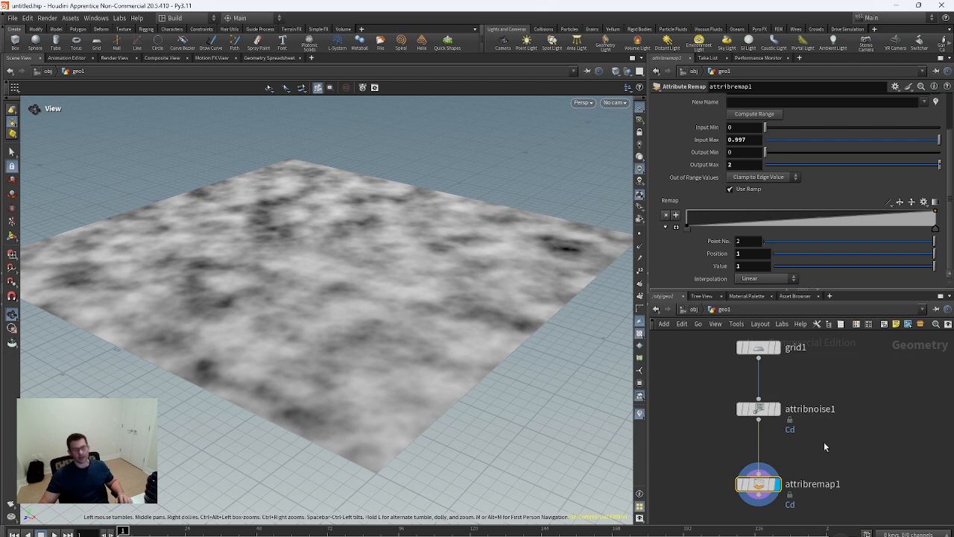
middle_click_drag(847, 460, 852, 436)
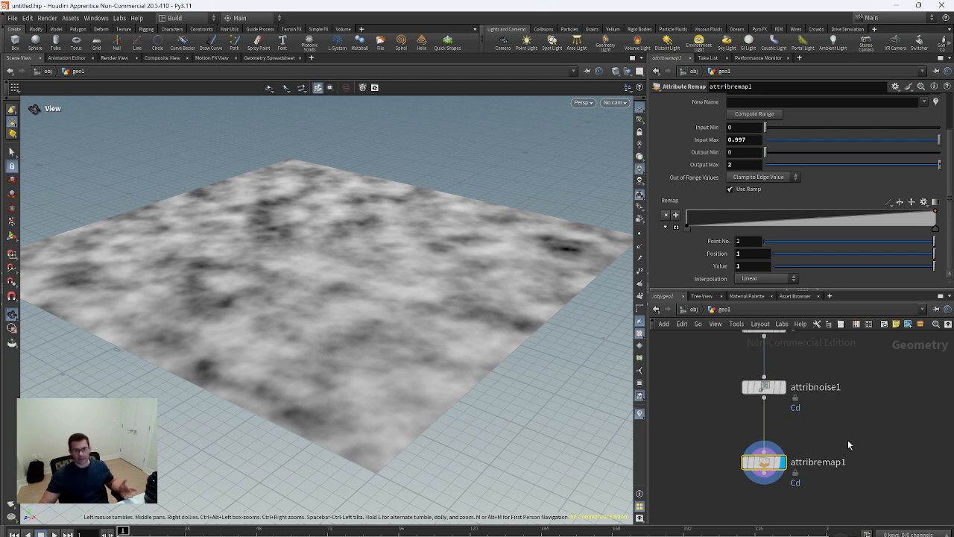